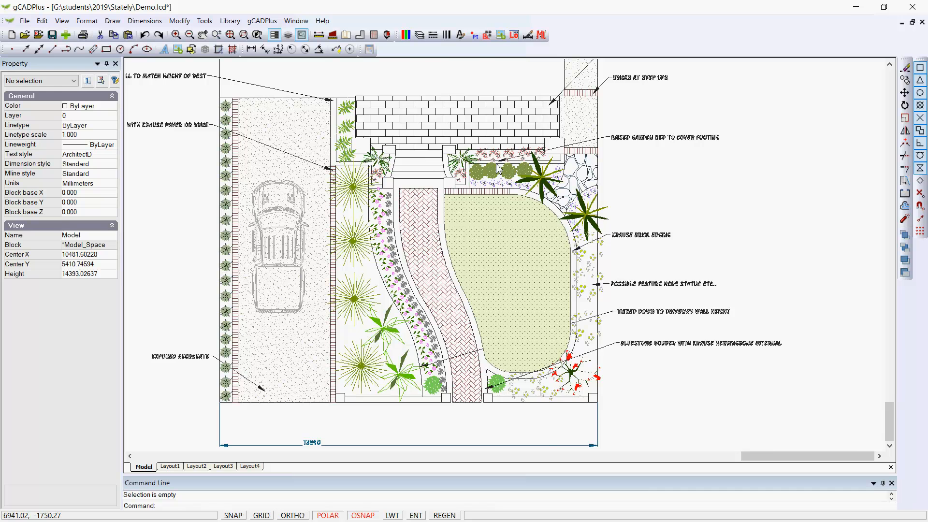
Select the "Raised garden bed to cover footing" leader and review the object snap modes in the drafting settings
scroll(589, 145, "up", 3)
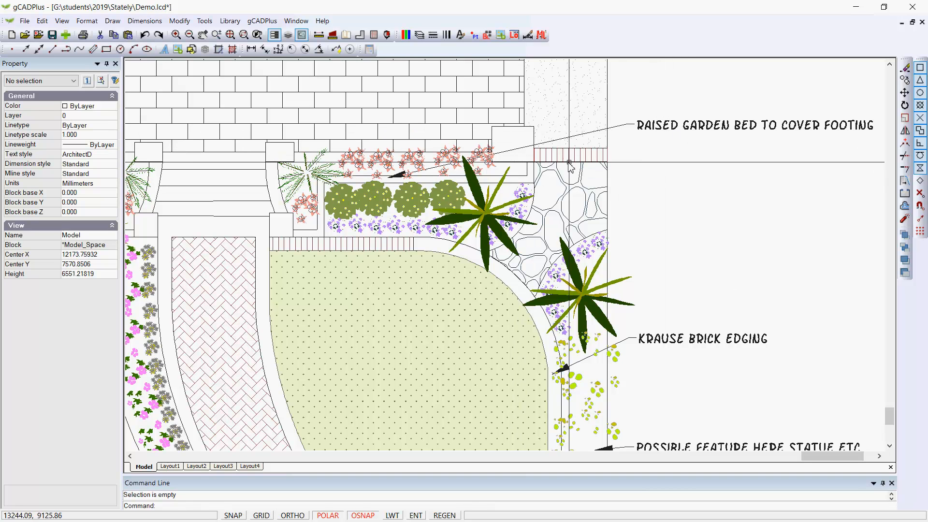
left_click(582, 135)
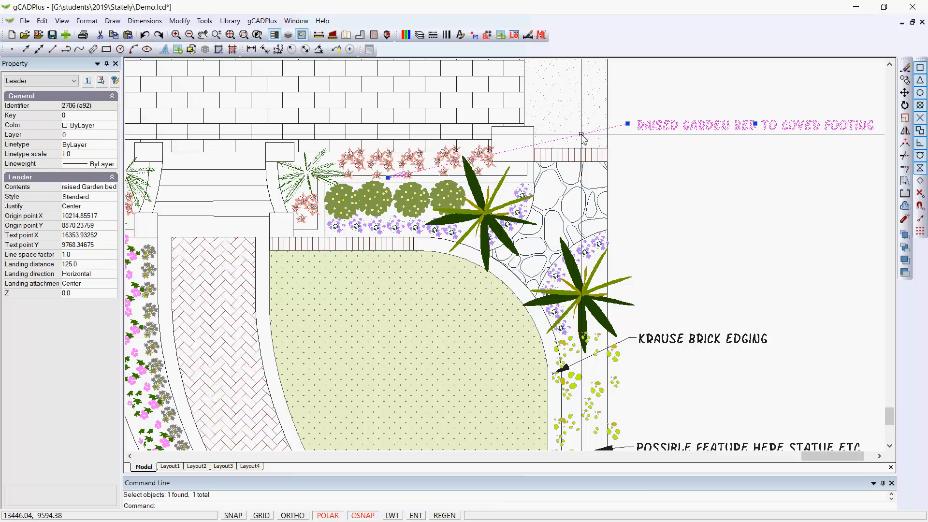
scroll(392, 195, "up", 2)
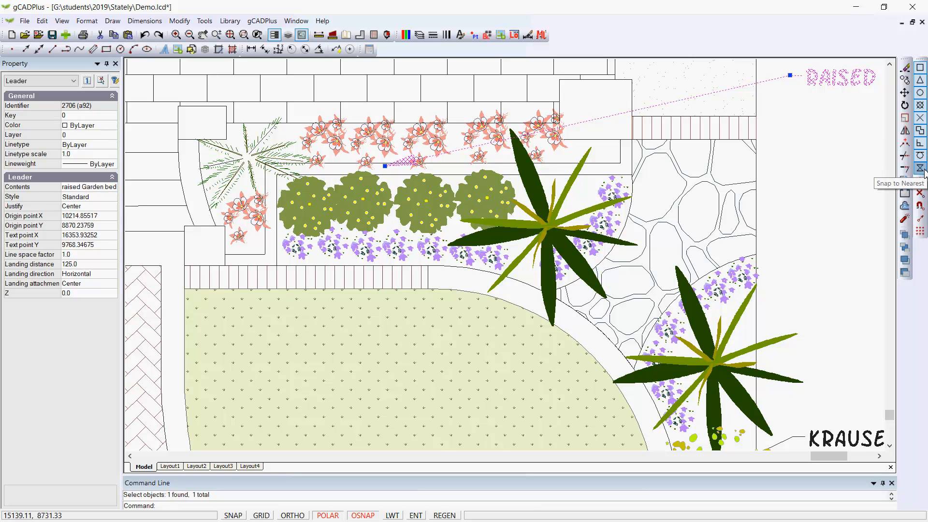
left_click(921, 209)
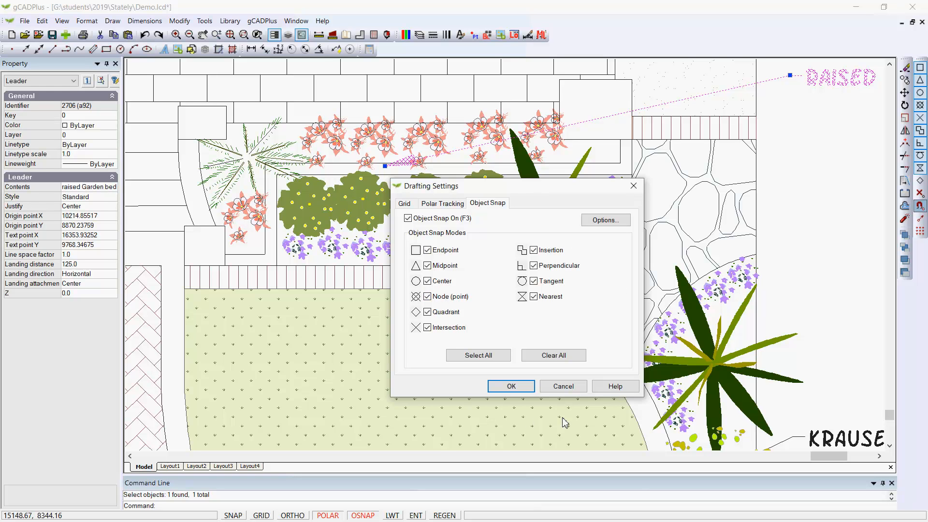
left_click(567, 388)
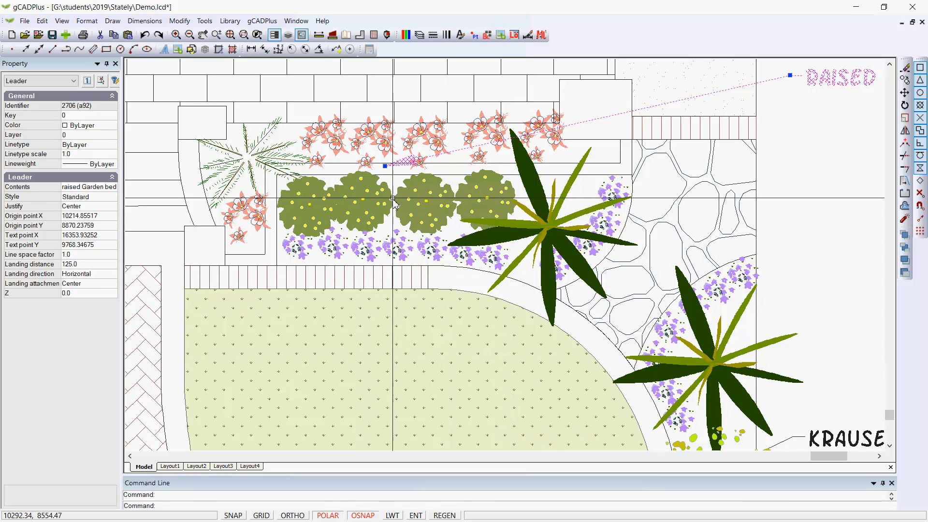
Move the arrow tip of the "Raised garden bed to cover footing" leader to about 12012, 8836, just above the palm in that bed
left_click(385, 166)
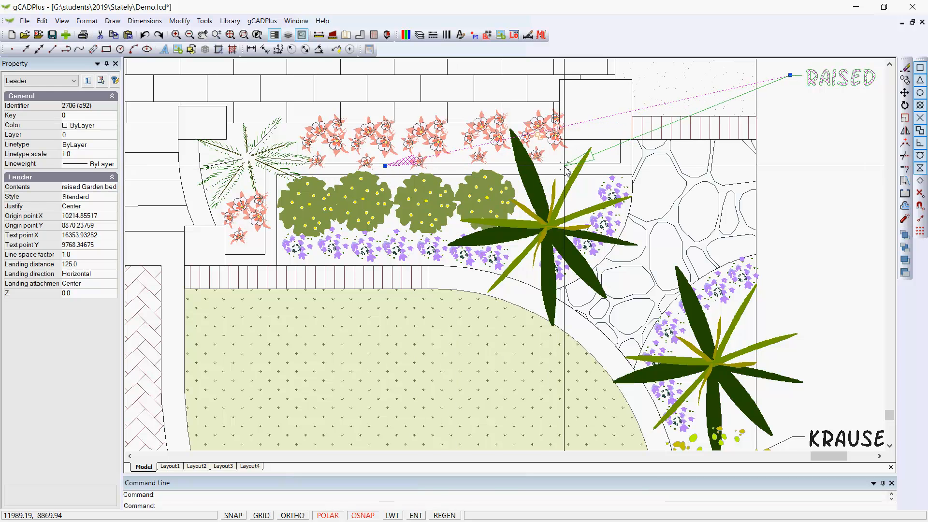
scroll(565, 170, "up", 3)
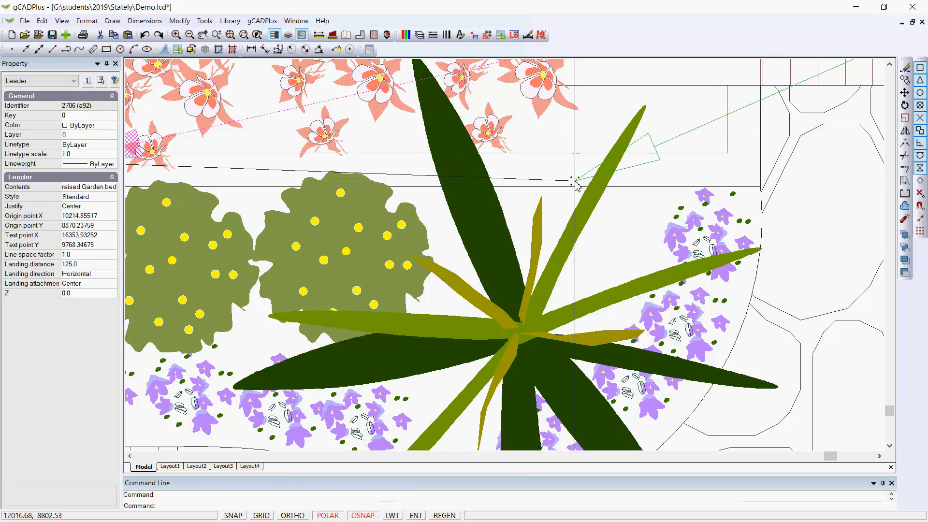
scroll(573, 154, "down", 2)
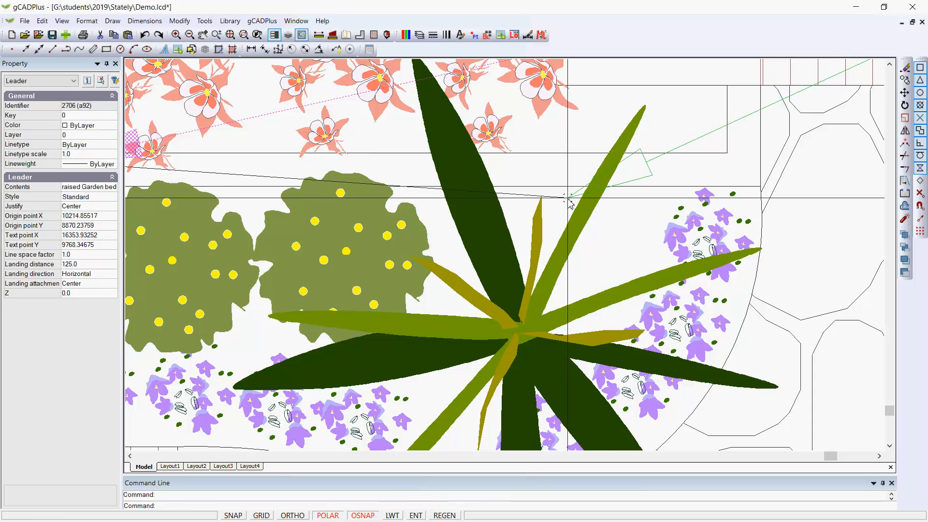
scroll(571, 178, "down", 2)
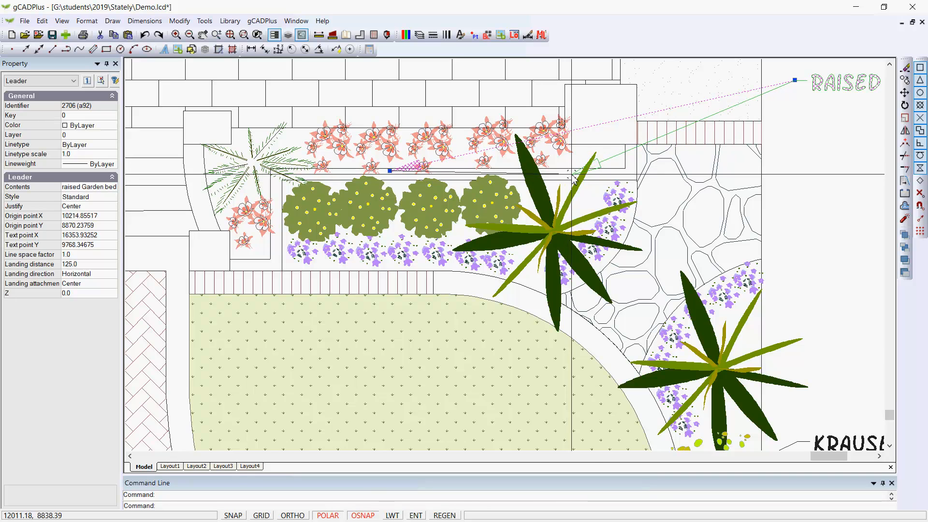
scroll(573, 171, "up", 4)
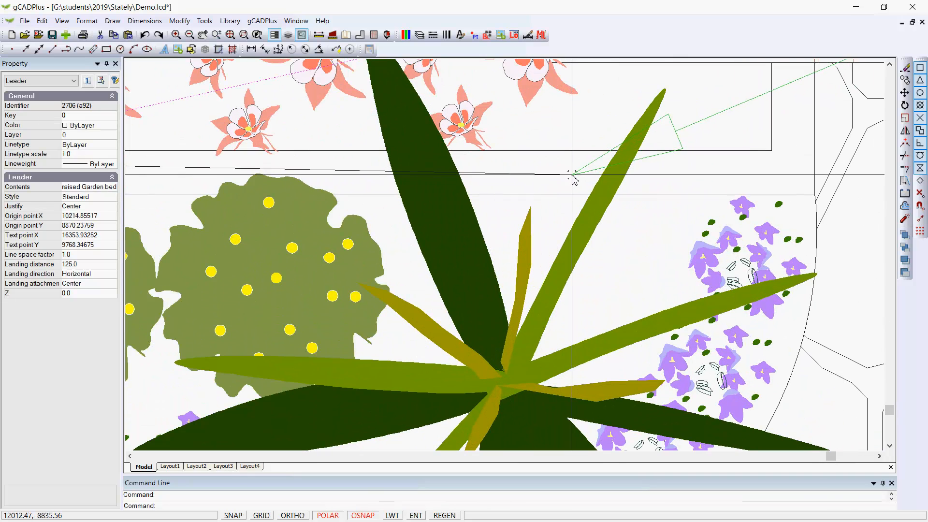
left_click(576, 181)
scroll(577, 186, "down", 3)
scroll(580, 191, "up", 1)
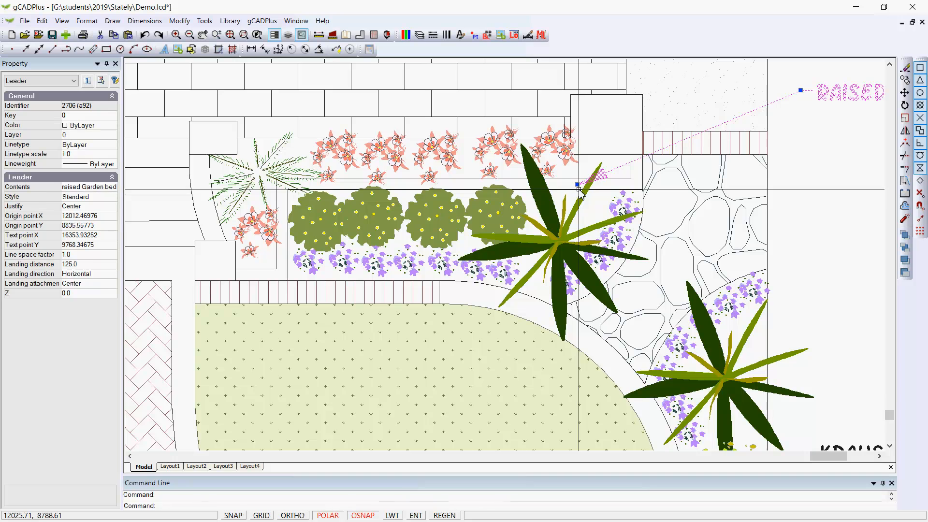
key("Escape")
scroll(562, 219, "down", 3)
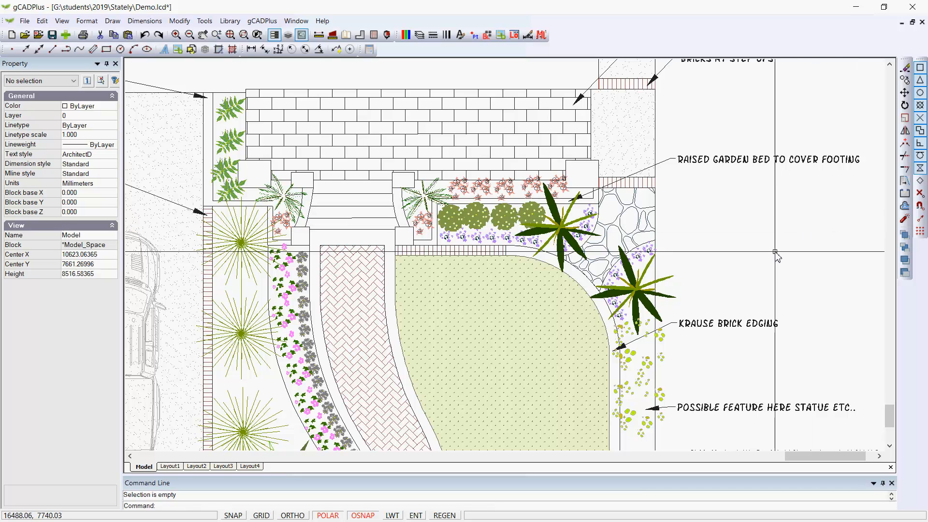
left_click(714, 164)
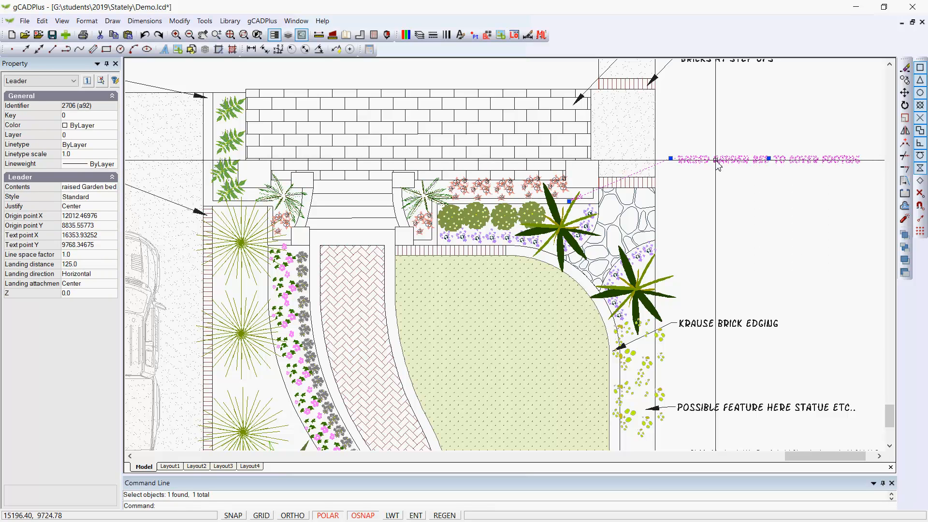
right_click(716, 162)
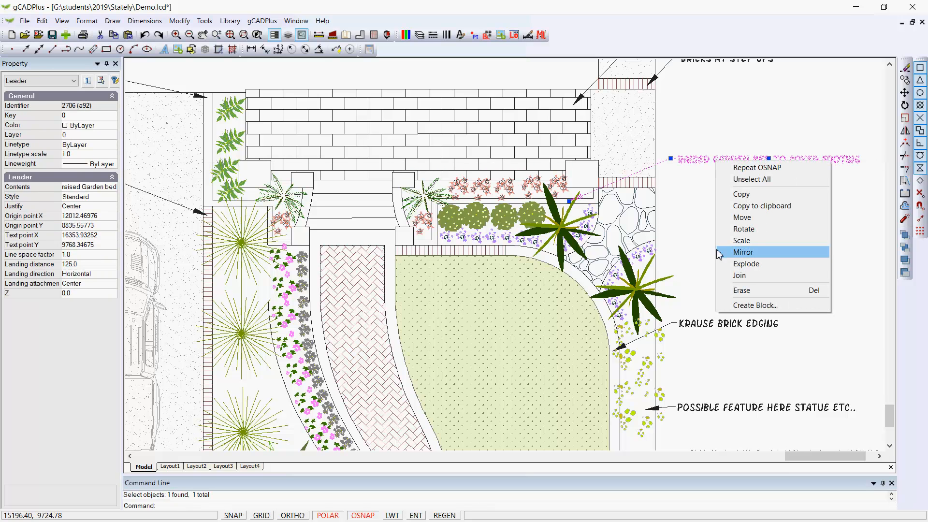
left_click(748, 219)
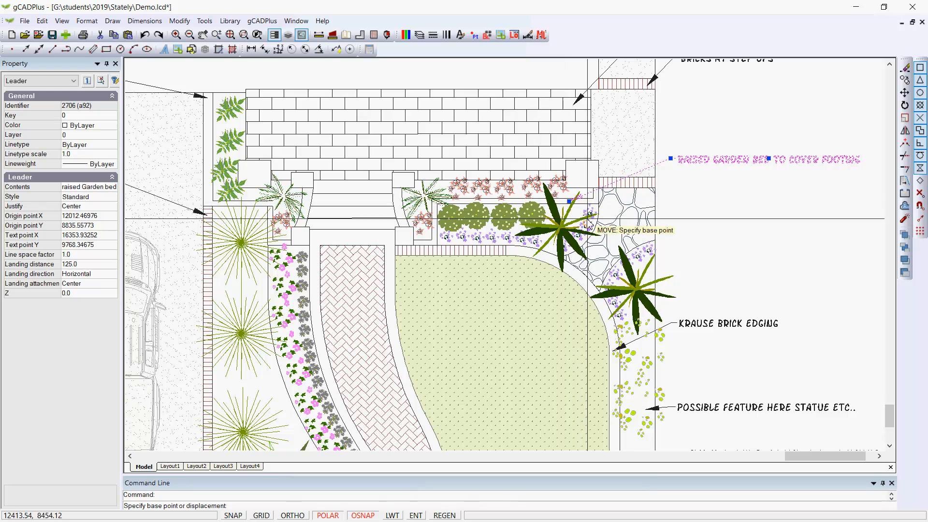
scroll(567, 206, "up", 4)
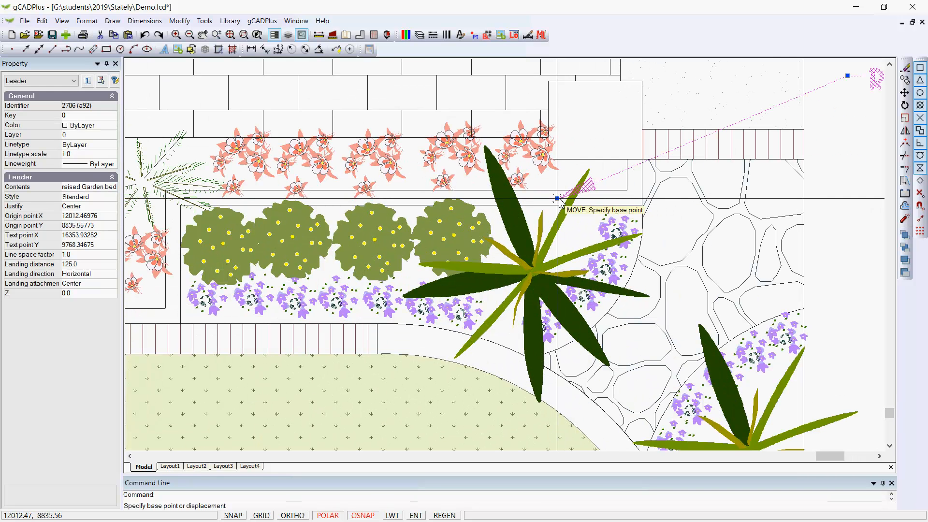
scroll(560, 199, "down", 7)
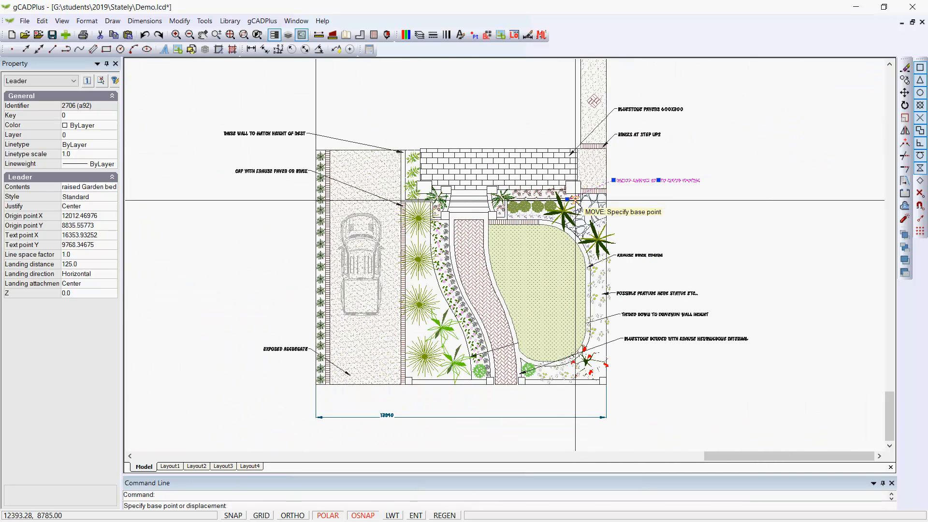
key("Escape")
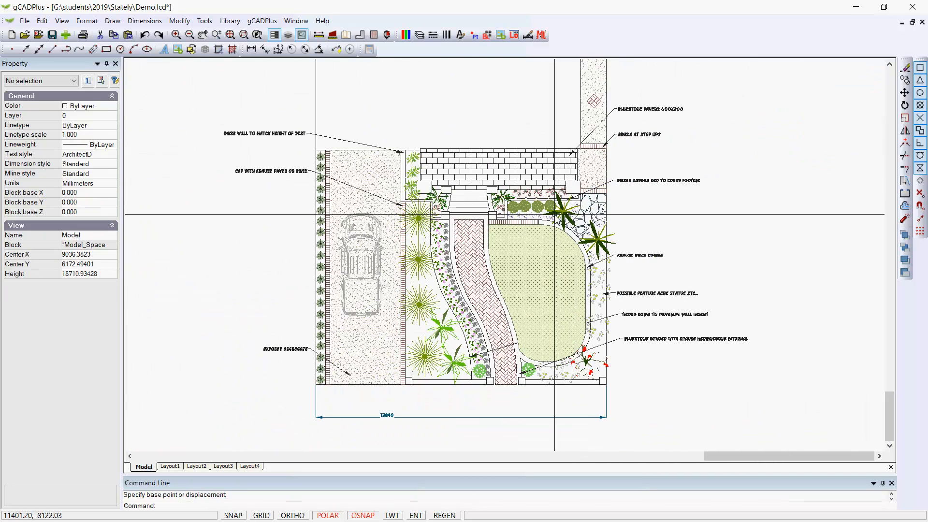
Draw a single steep, slightly slanted line in the empty area beside the planted driveway border
left_click(111, 22)
left_click(122, 35)
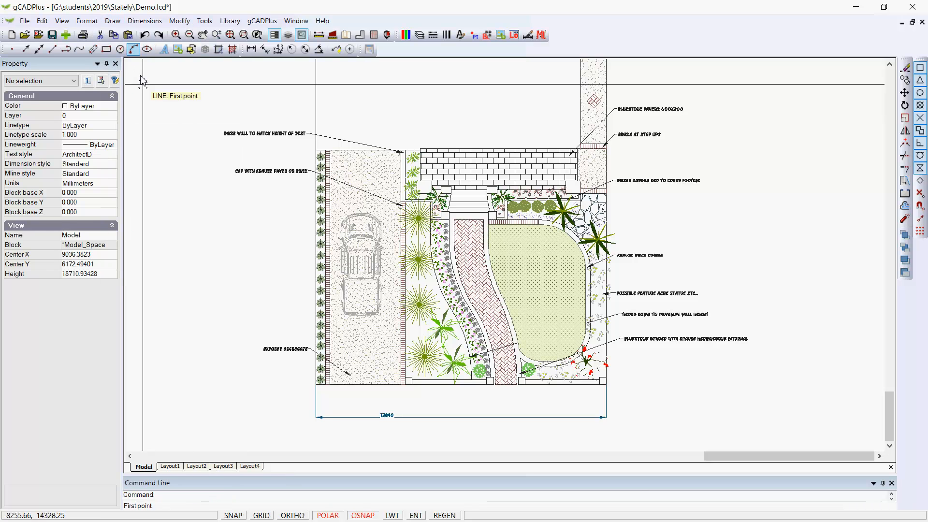
left_click(181, 312)
left_click(190, 228)
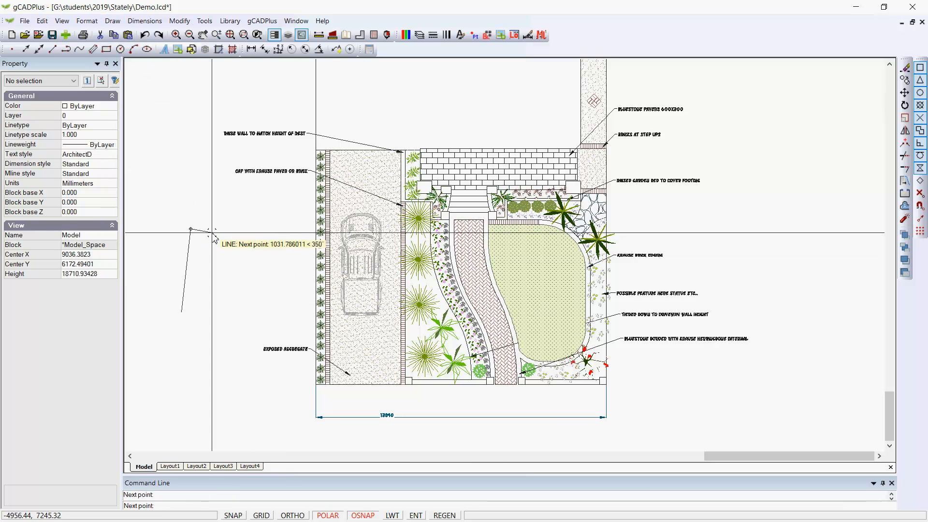
right_click(211, 232)
left_click(227, 238)
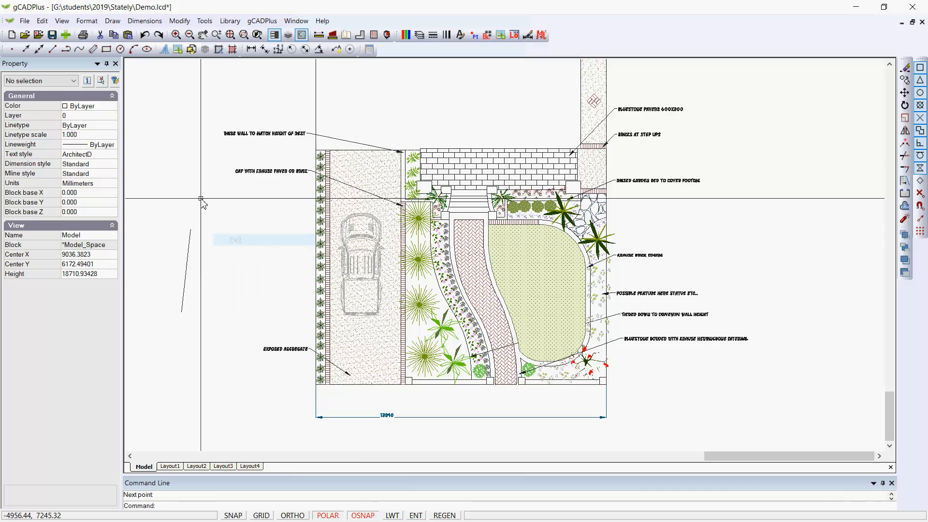
Draw a center-radius circle of about 1233 mm radius centred on the new line's upper endpoint
left_click(112, 22)
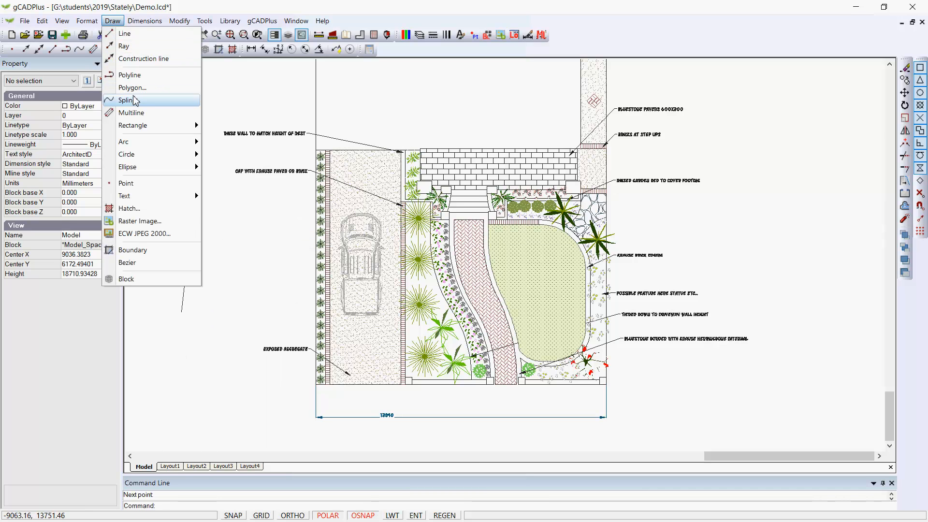
left_click(230, 155)
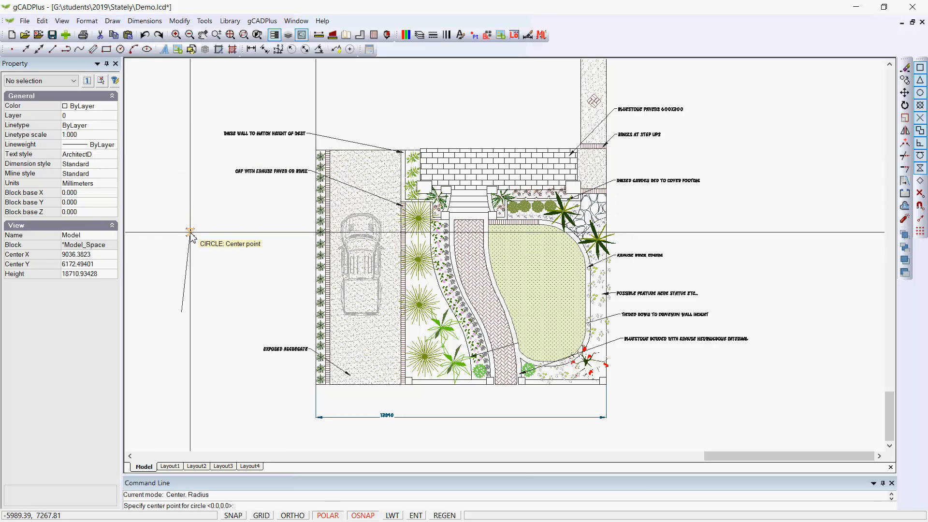
left_click(191, 229)
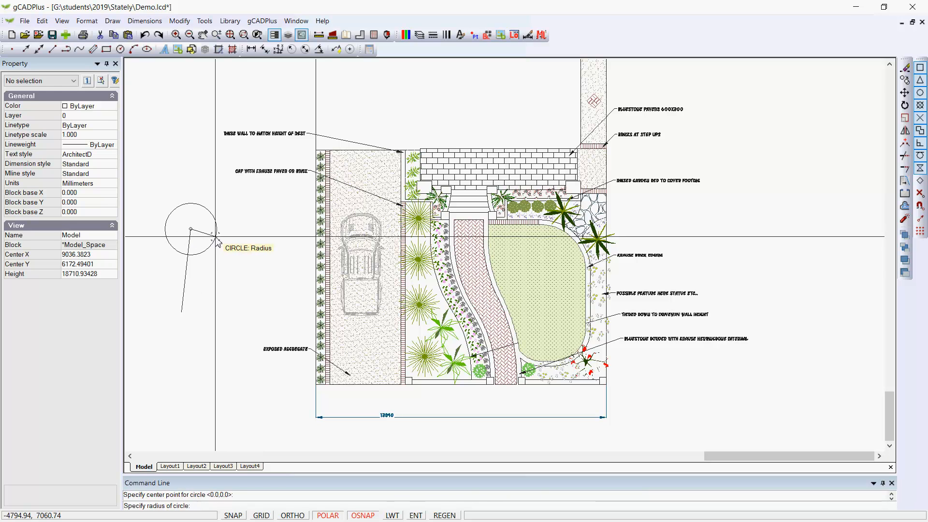
left_click(217, 250)
Move the circle from its centre to the slanted line's midpoint, using the Center and Midpoint snap overrides for the two points
scroll(217, 252, "up", 2)
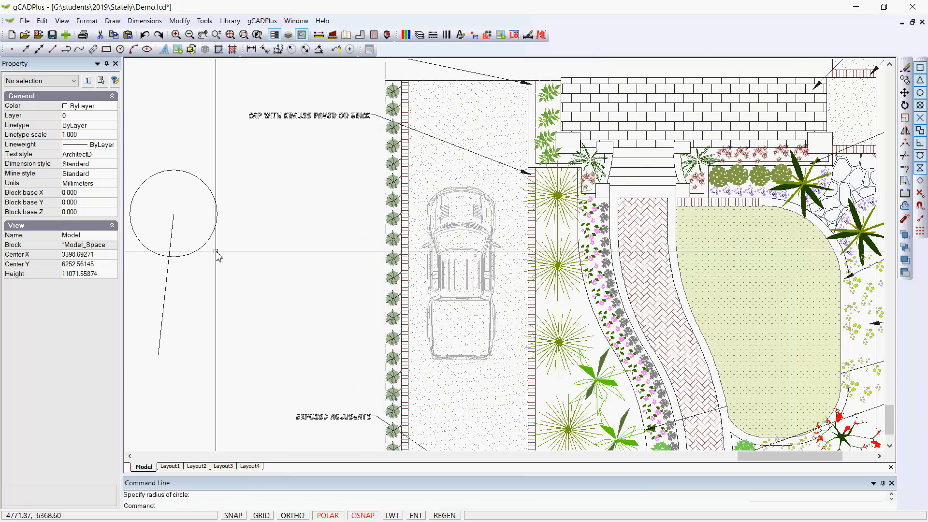
left_click(204, 182)
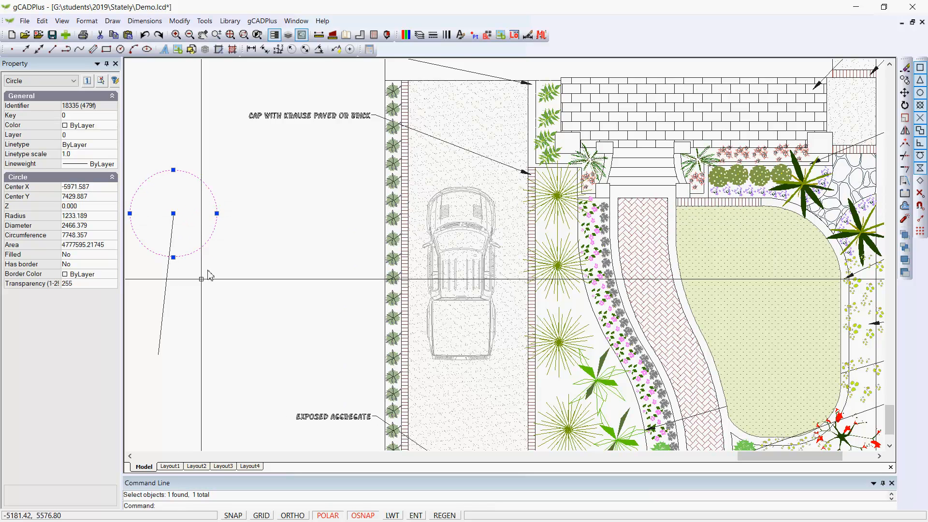
right_click(261, 211)
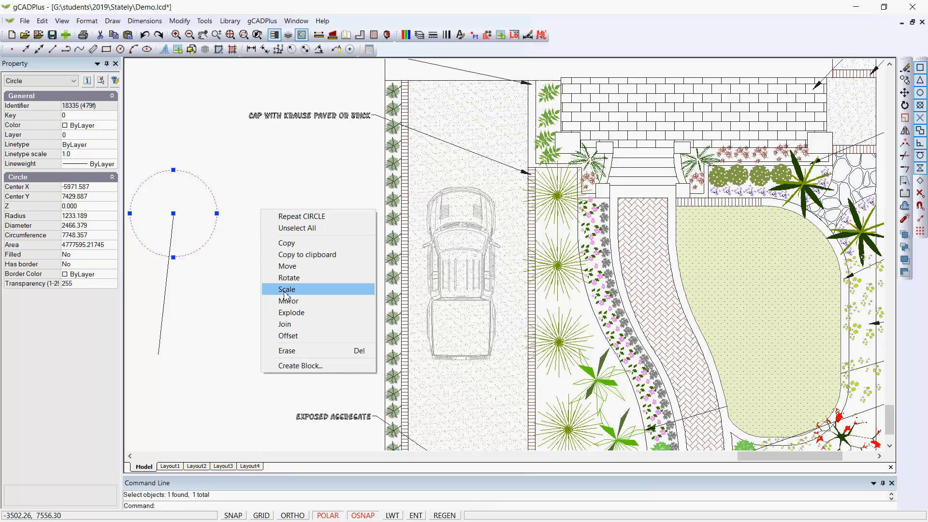
left_click(287, 266)
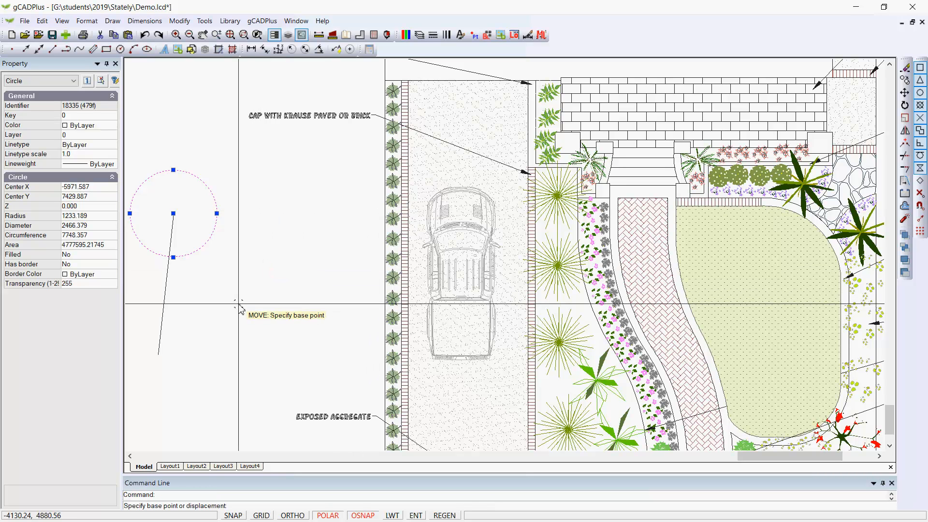
right_click(272, 222)
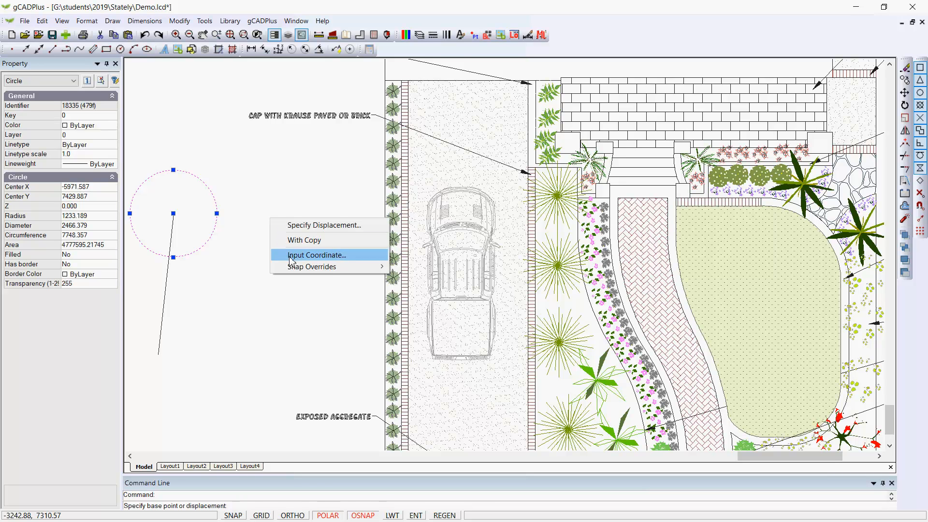
mouse_move(330, 267)
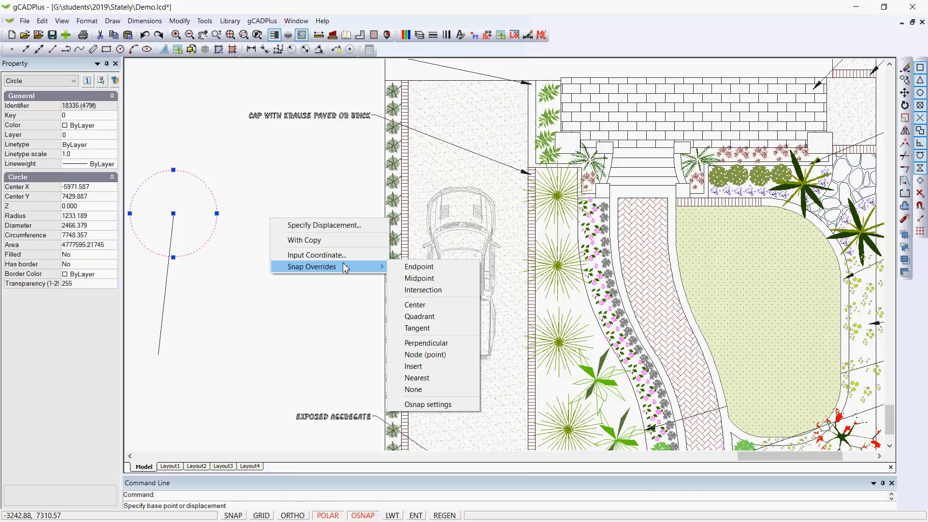
left_click(415, 305)
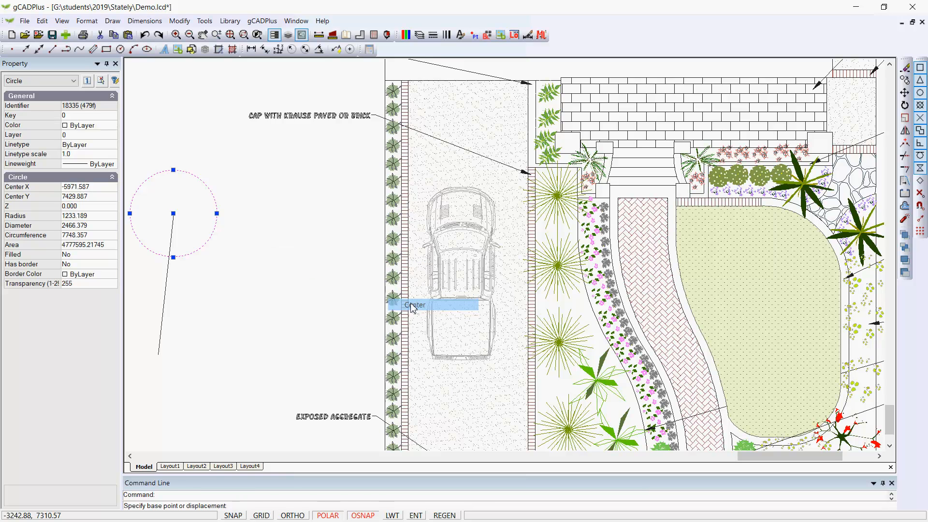
left_click(207, 190)
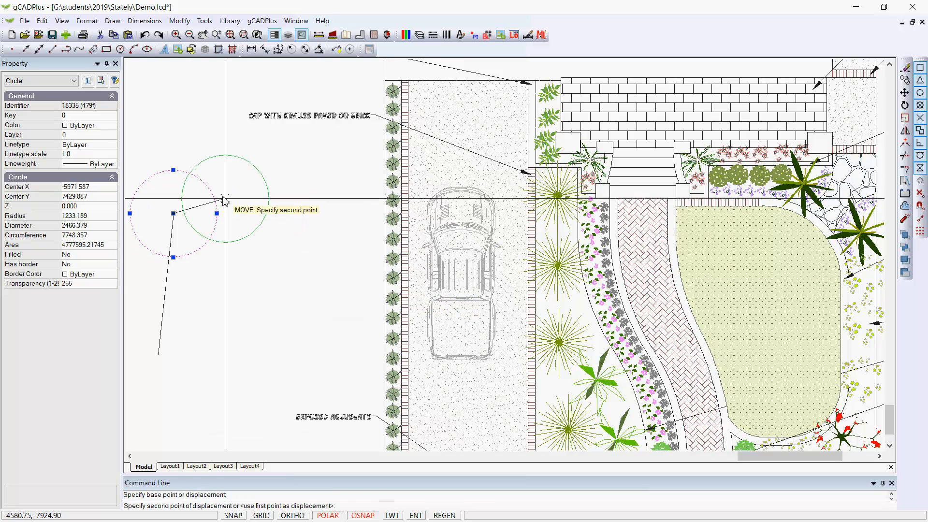
right_click(272, 241)
mouse_move(342, 275)
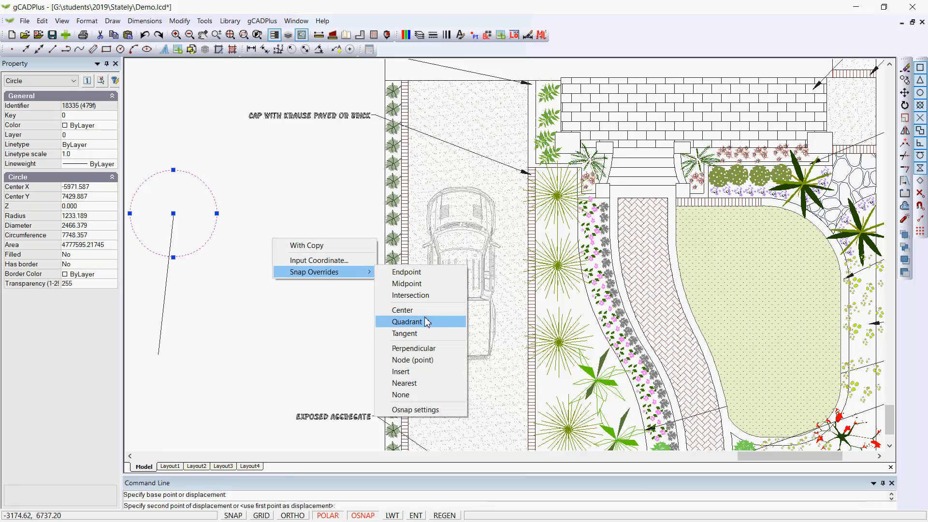
left_click(406, 283)
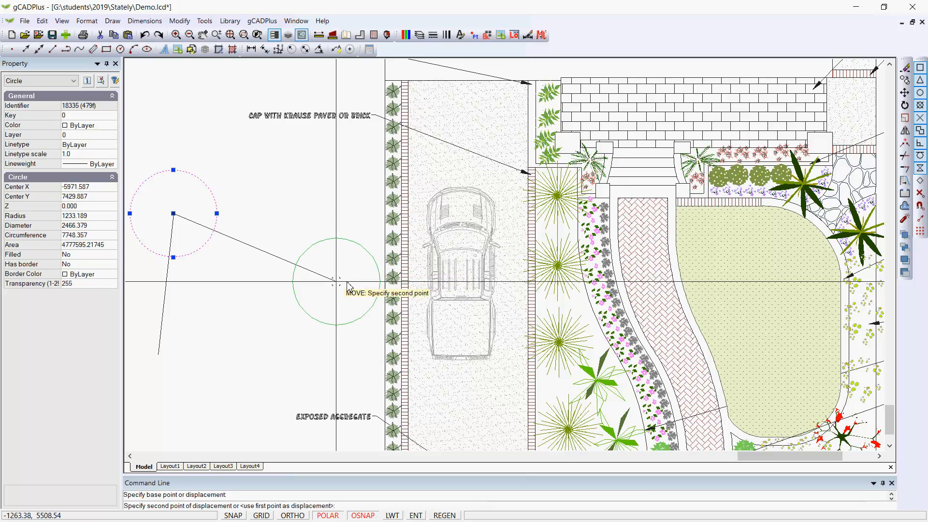
left_click(165, 299)
key("Escape")
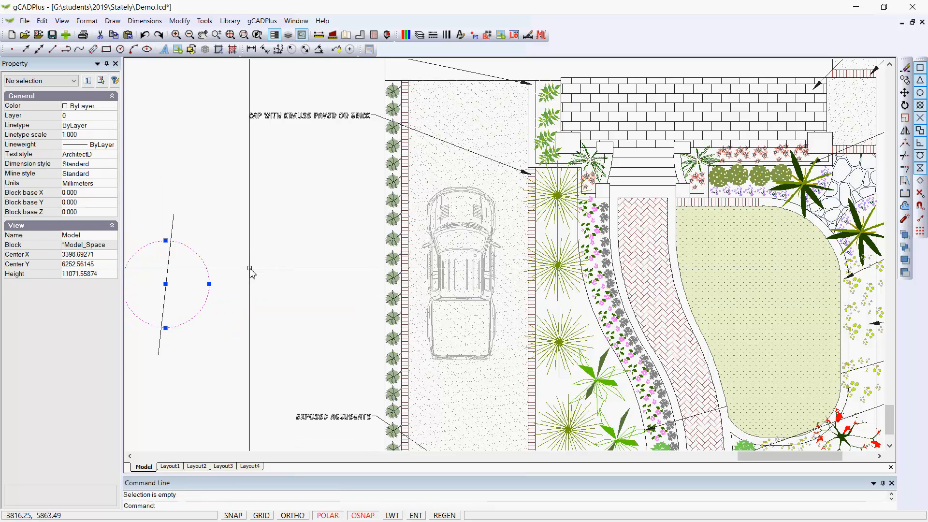
Move the circle by its centre grip off the slanted line to about -3297, 7911 in the empty area beside the driveway
left_click(171, 234)
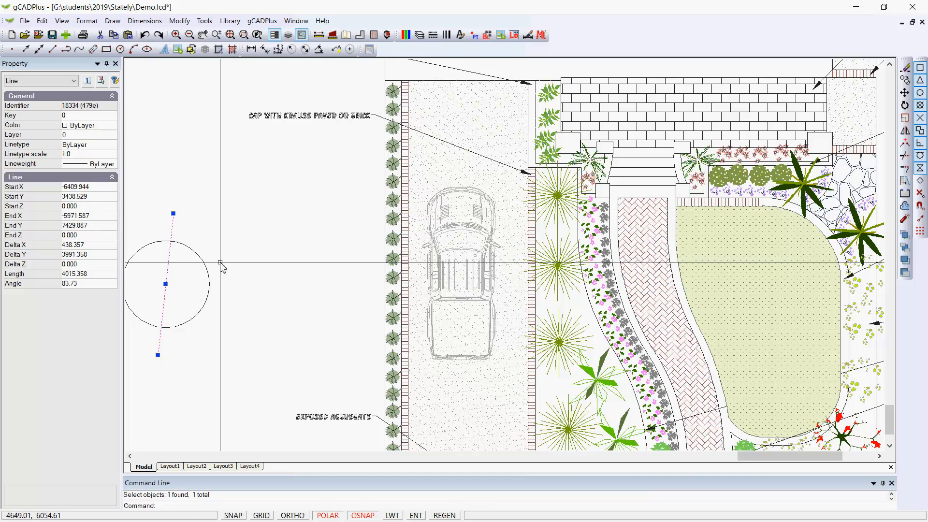
key("Escape")
left_click(207, 269)
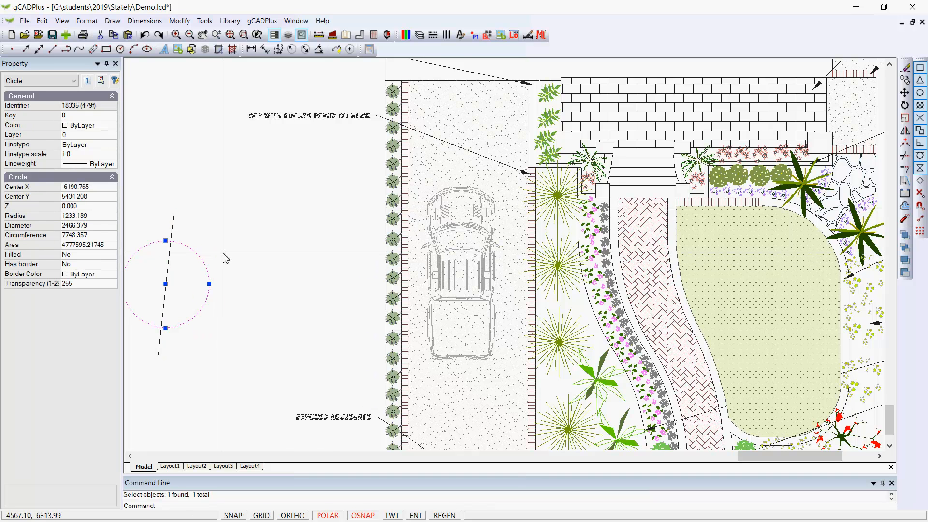
key("Escape")
left_click(205, 265)
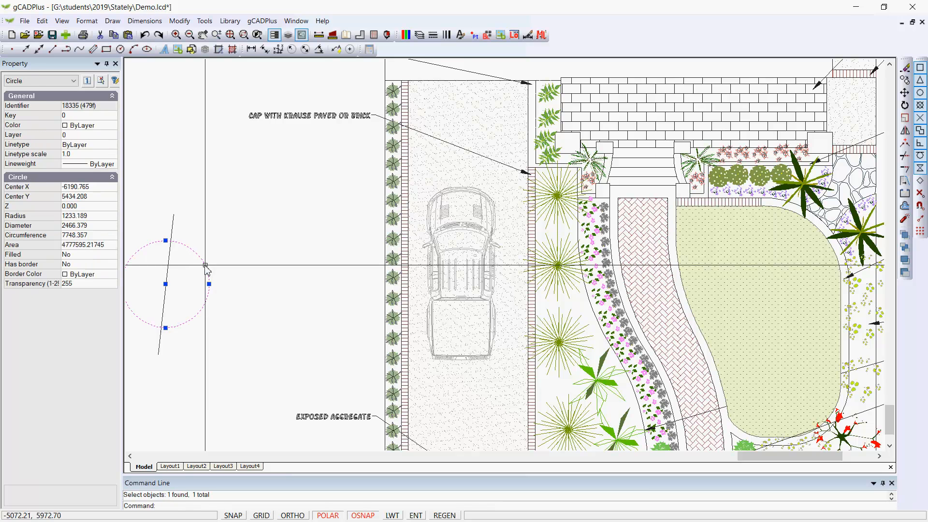
left_click(165, 284)
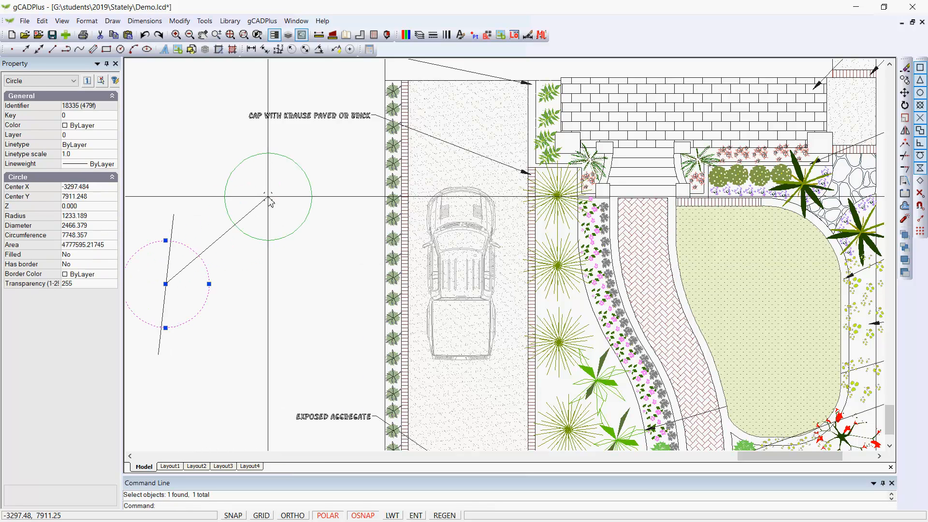
left_click(269, 197)
key("Escape")
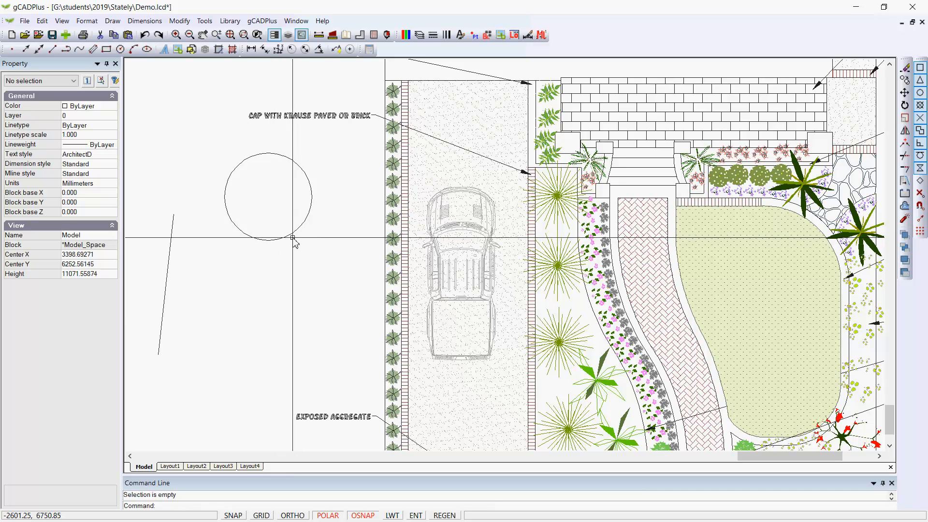
Clear all object snap modes and turn object snap off in the drafting settings
left_click(307, 216)
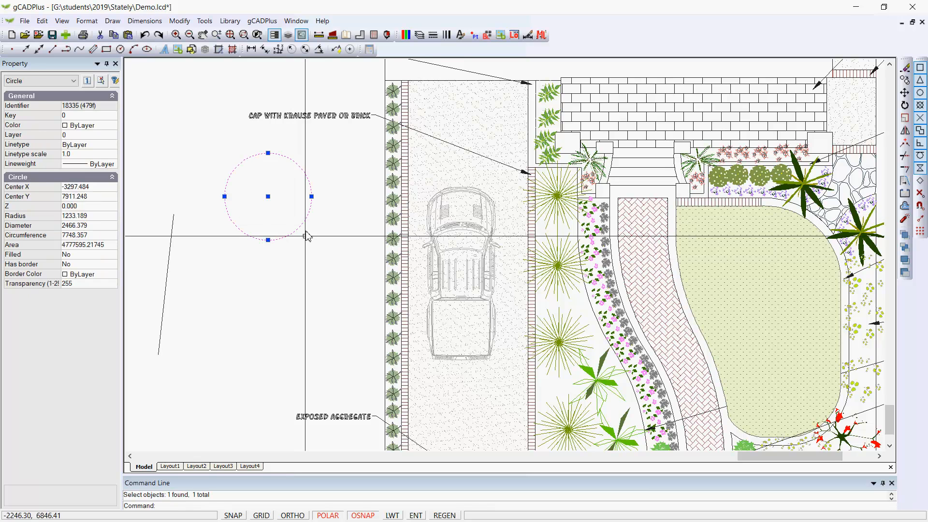
left_click(269, 196)
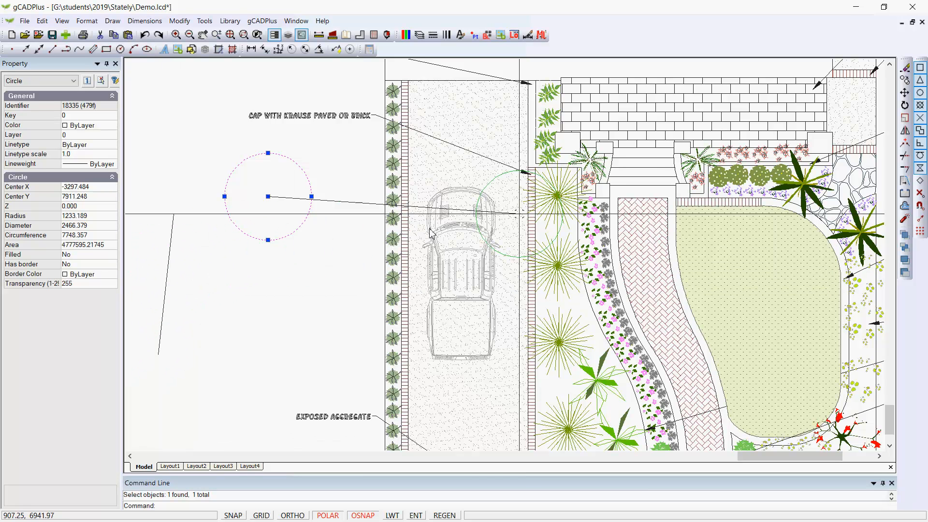
left_click(920, 206)
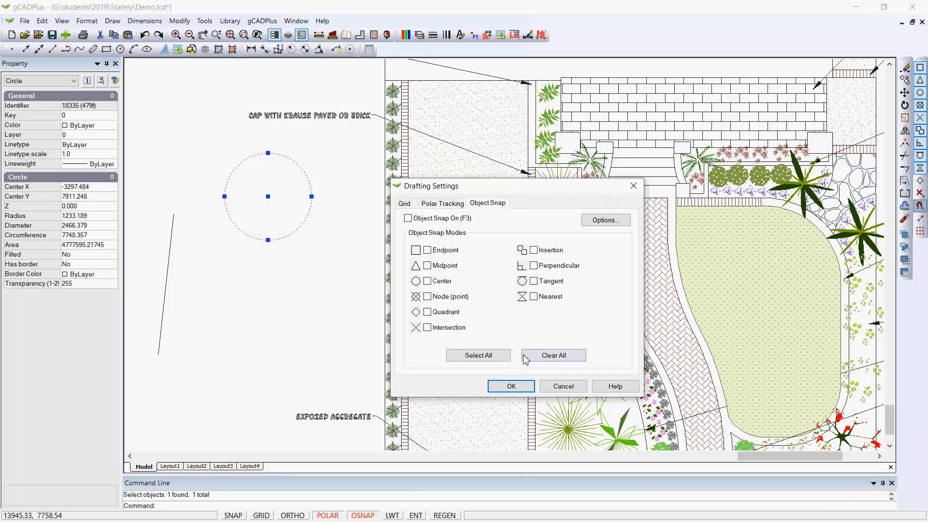
left_click(509, 389)
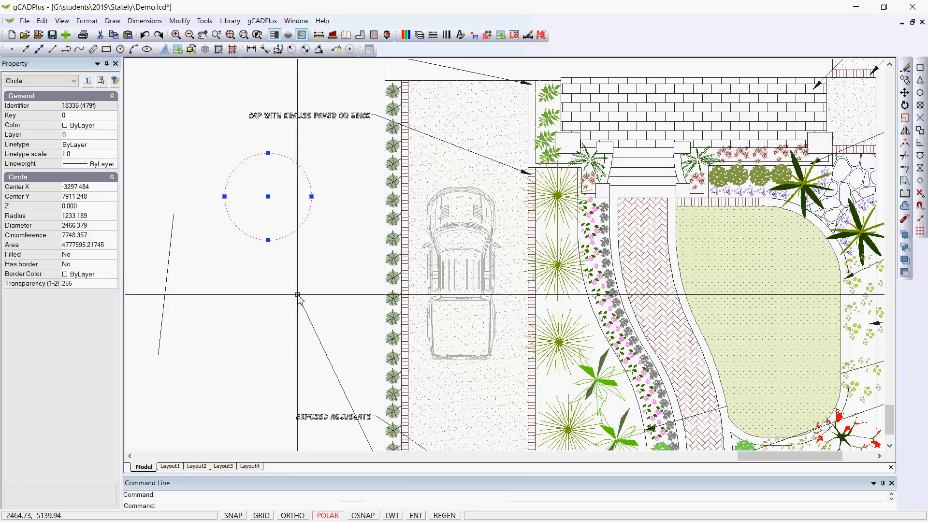
key("Escape")
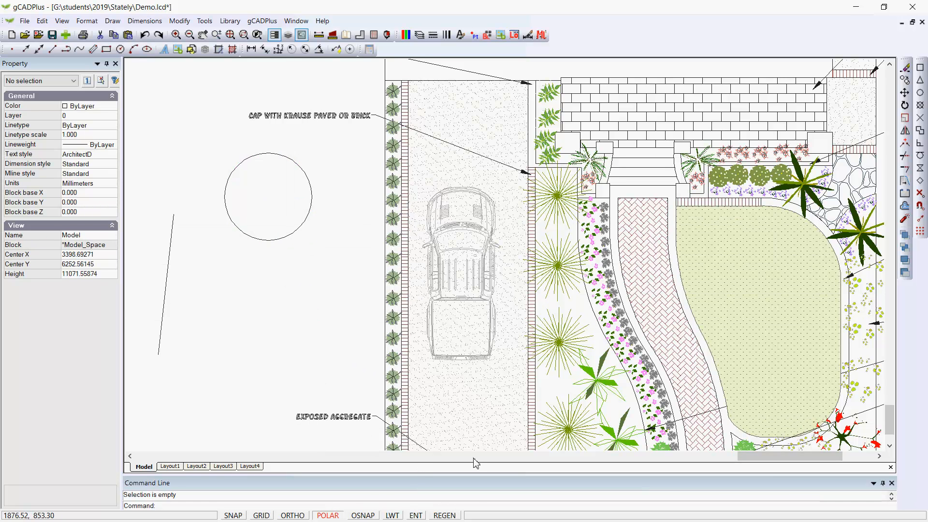
Move the circle from its centre to the slanted line's midpoint, using the Midpoint snap override for the second point
left_click(304, 224)
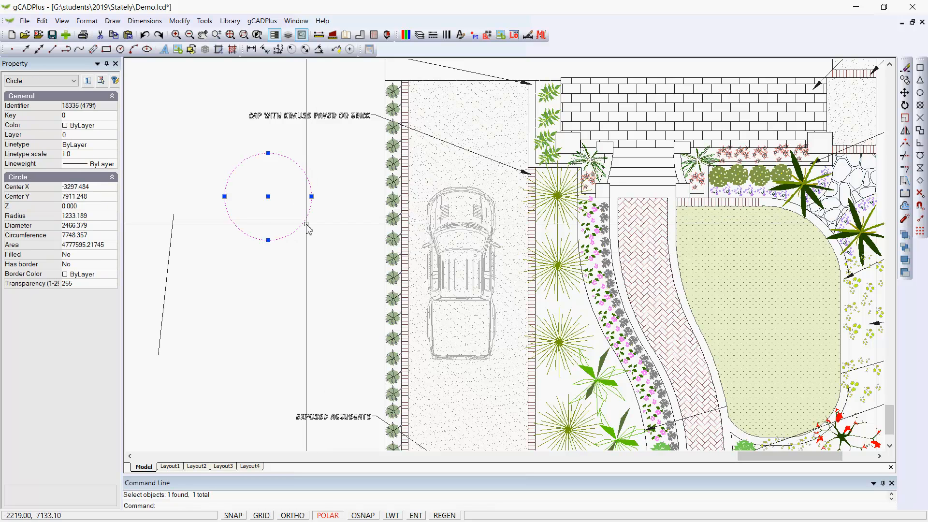
right_click(320, 255)
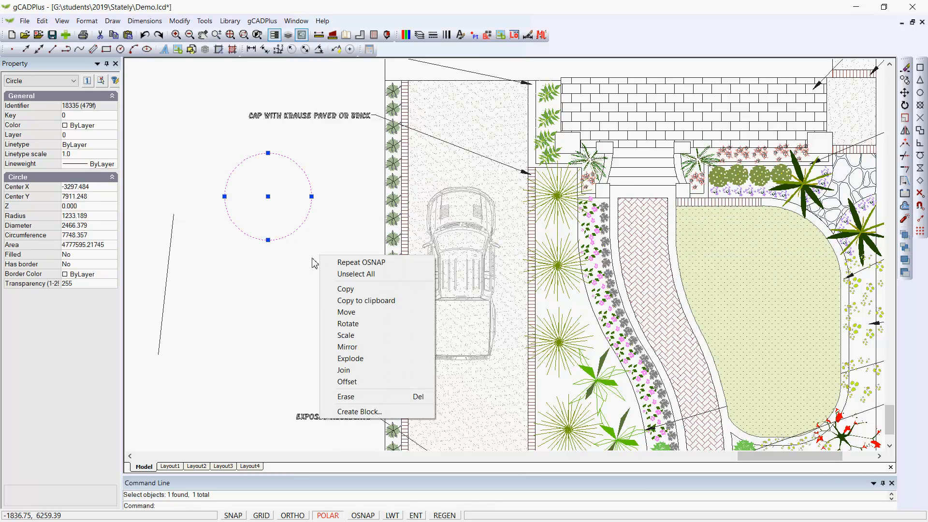
left_click(344, 312)
left_click(268, 197)
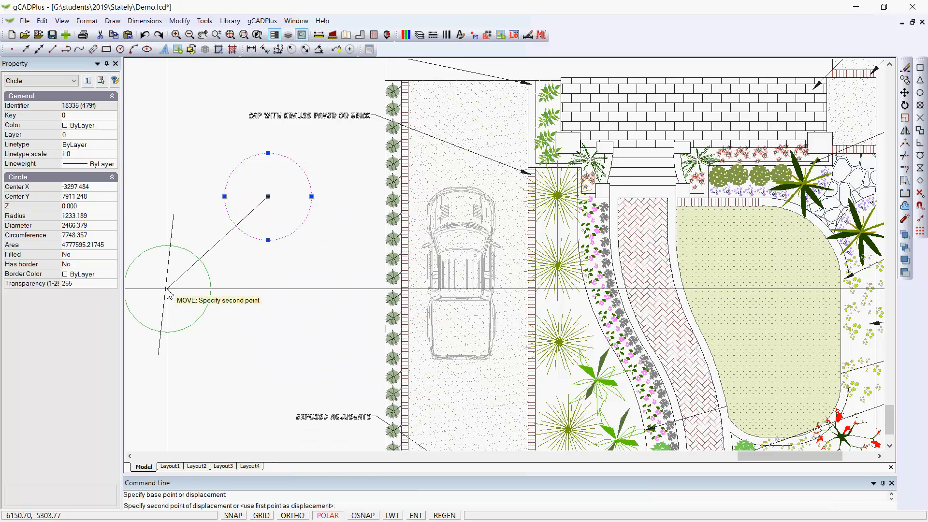
right_click(177, 289)
mouse_move(277, 324)
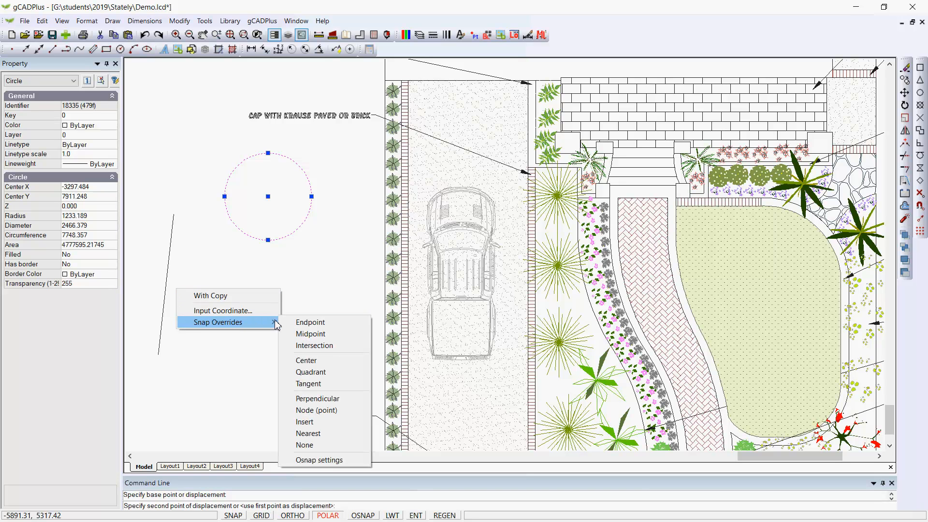
left_click(310, 334)
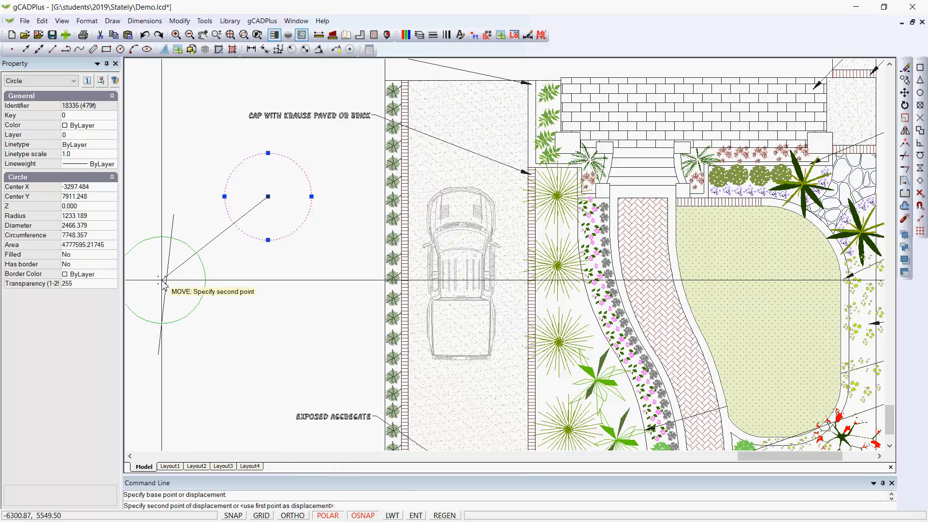
left_click(223, 308)
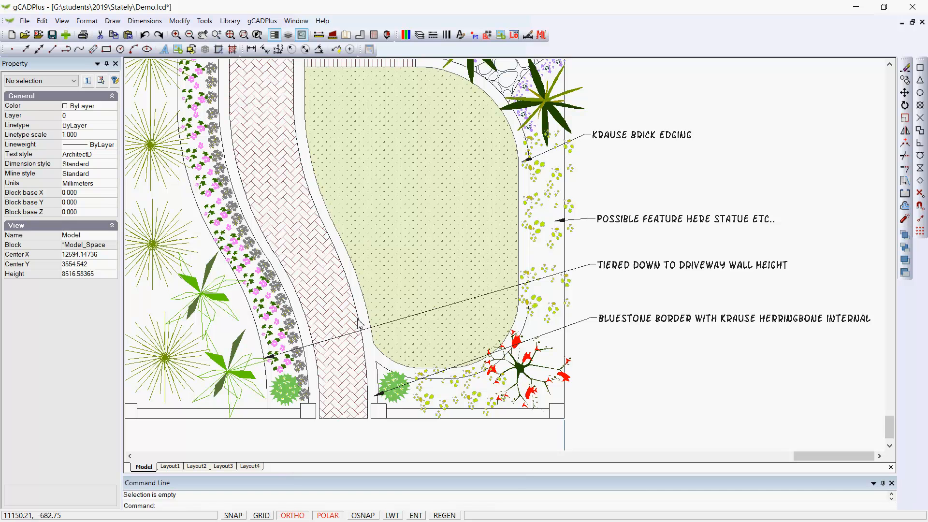
Split the bluestone border leader's text into two lines, "Bluestone border with" and "Krause herringbone internal", without a leading space
left_click(675, 323)
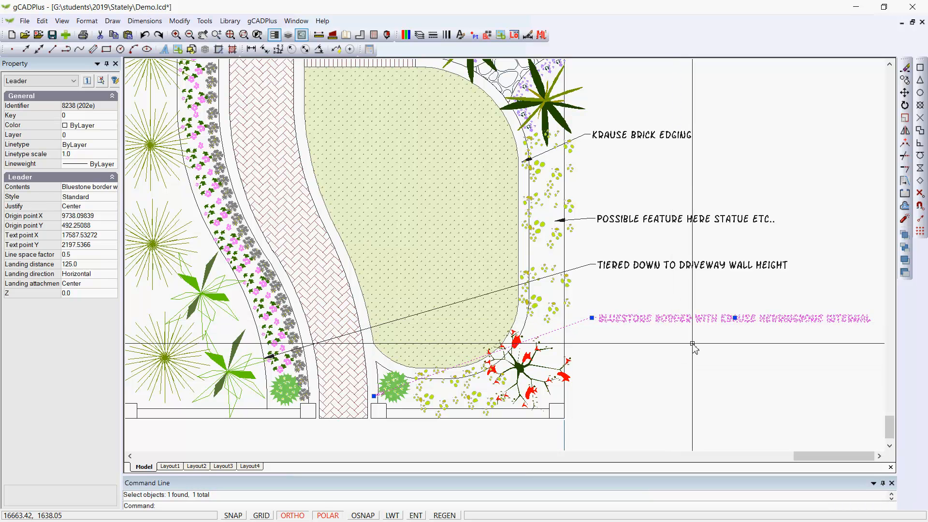
key("Escape")
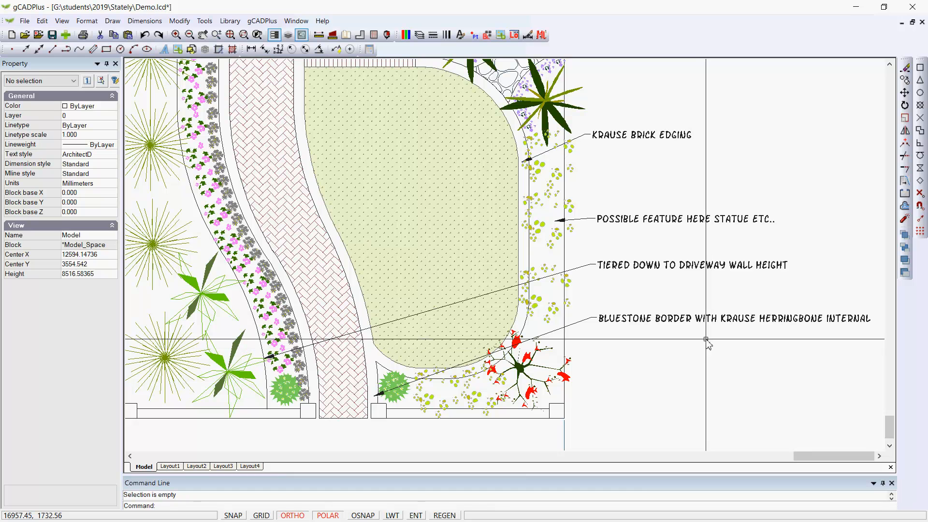
left_click(699, 319)
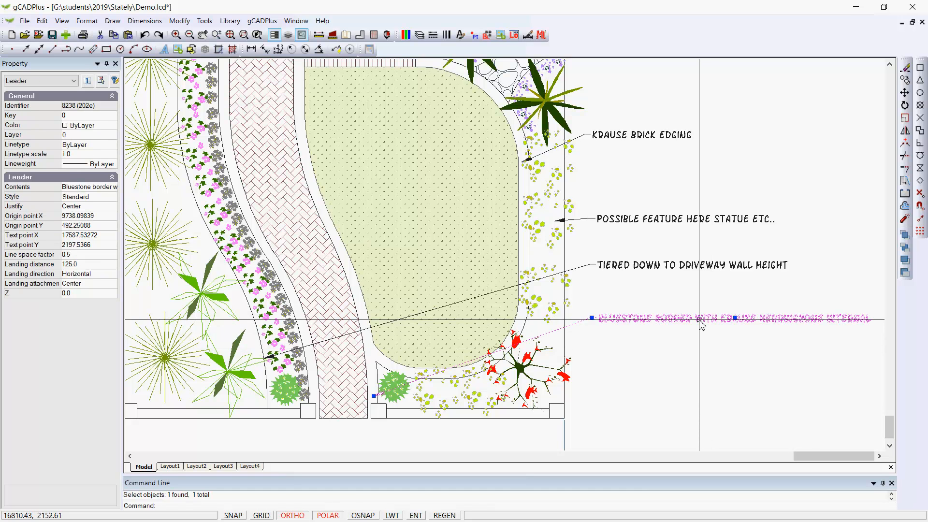
left_click(103, 193)
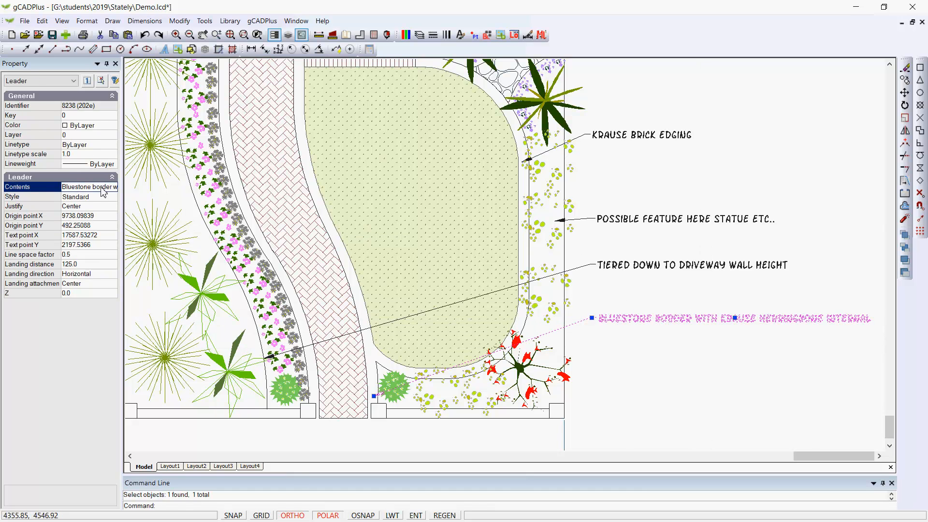
left_click(103, 192)
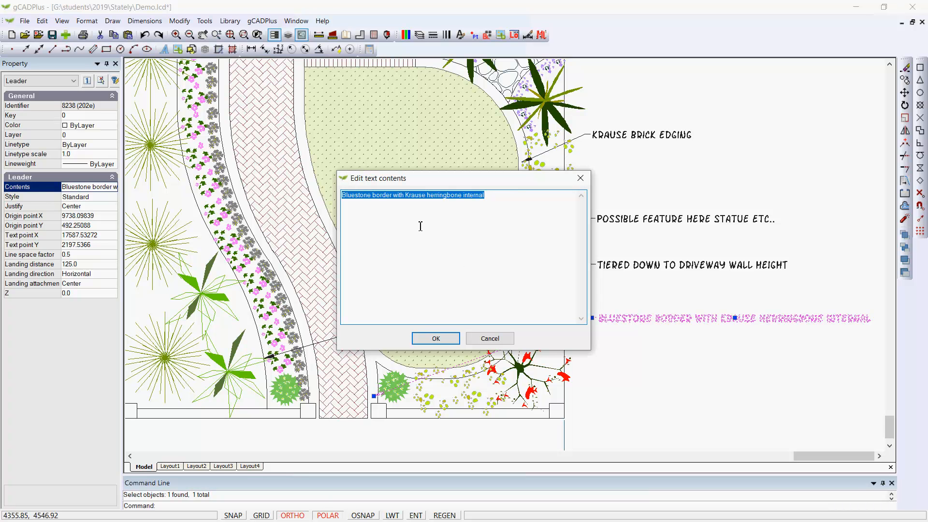
left_click(405, 196)
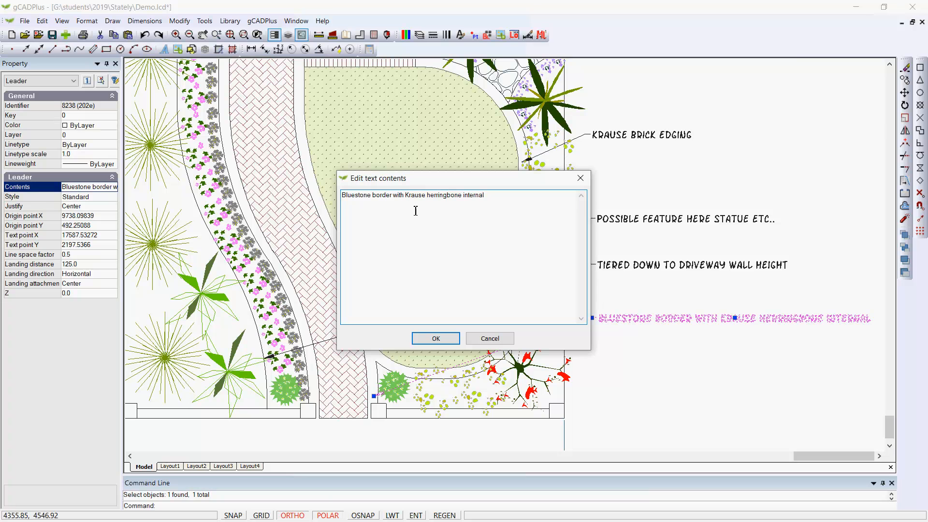
key("Return")
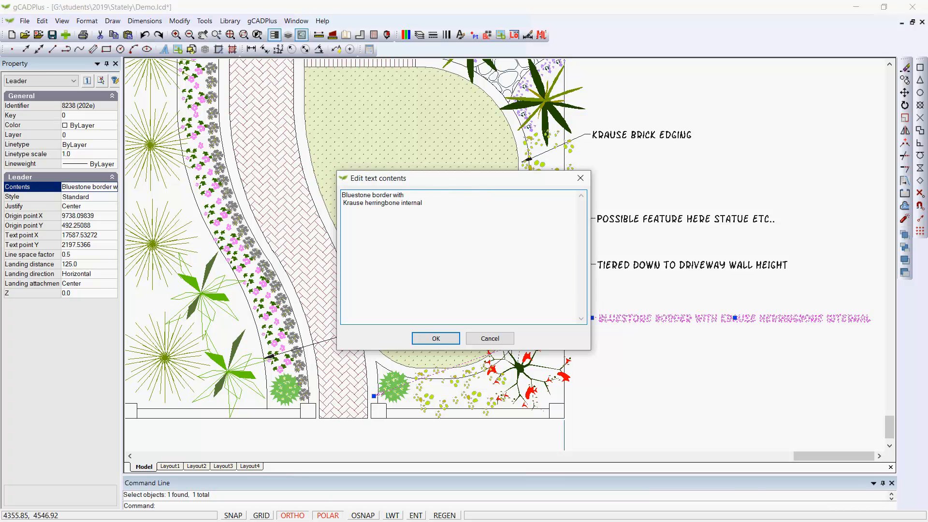
key("Delete")
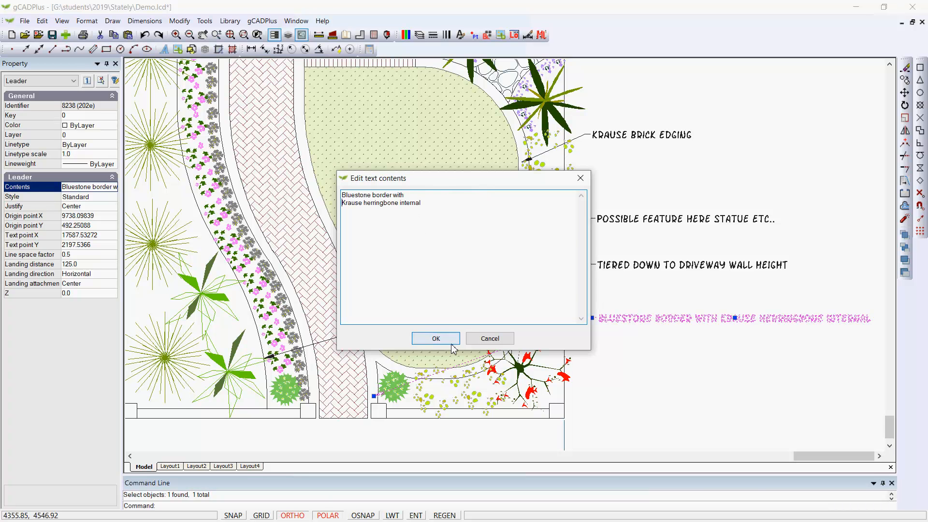
left_click(436, 338)
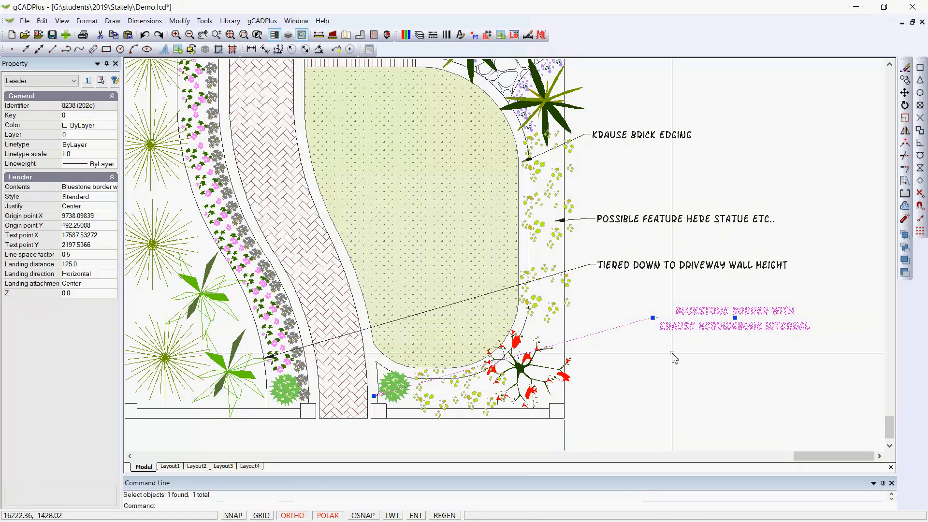
key("Escape")
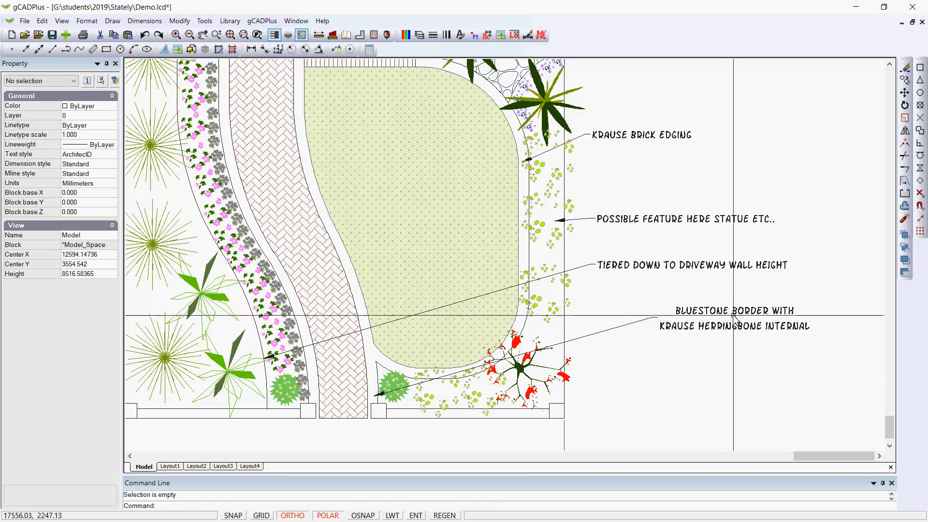
Set the bluestone border leader's line space factor to 0.4 and its justification to Left
left_click(717, 312)
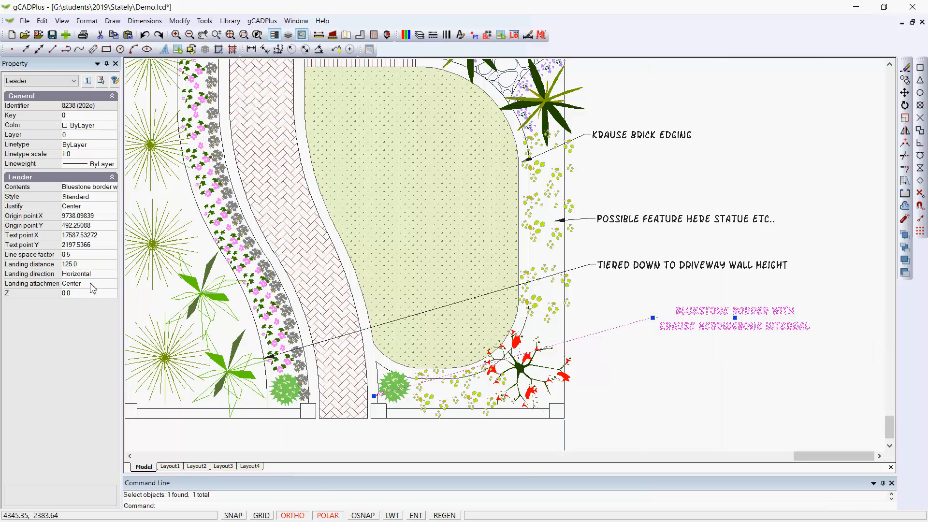
left_click(83, 256)
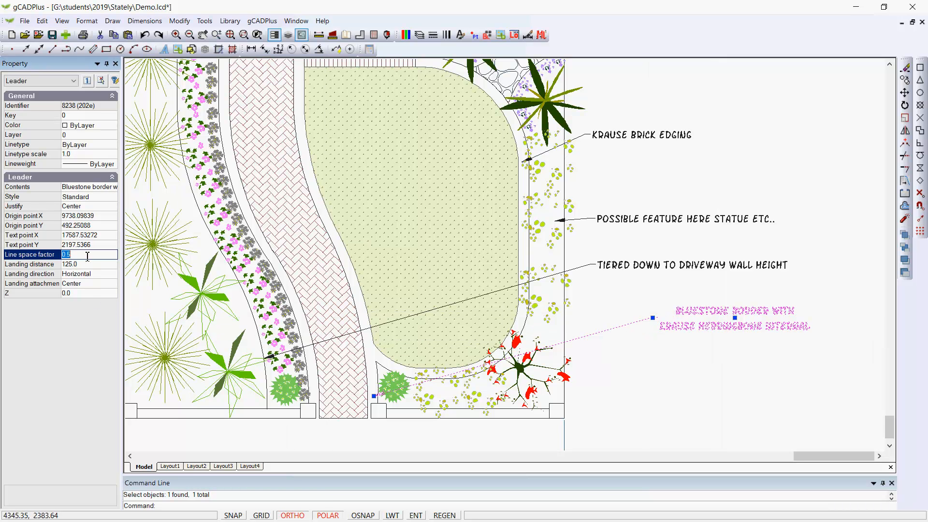
left_click(89, 256)
key("Return")
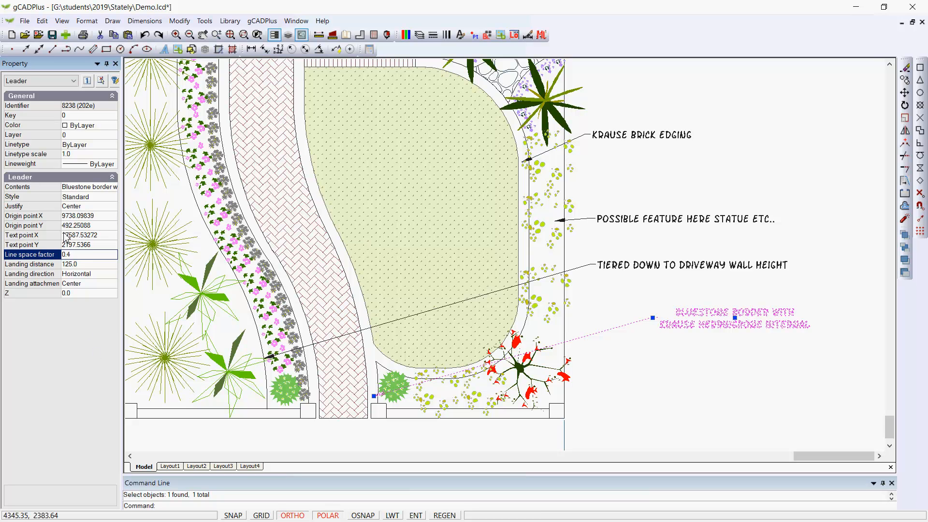
double_click(110, 206)
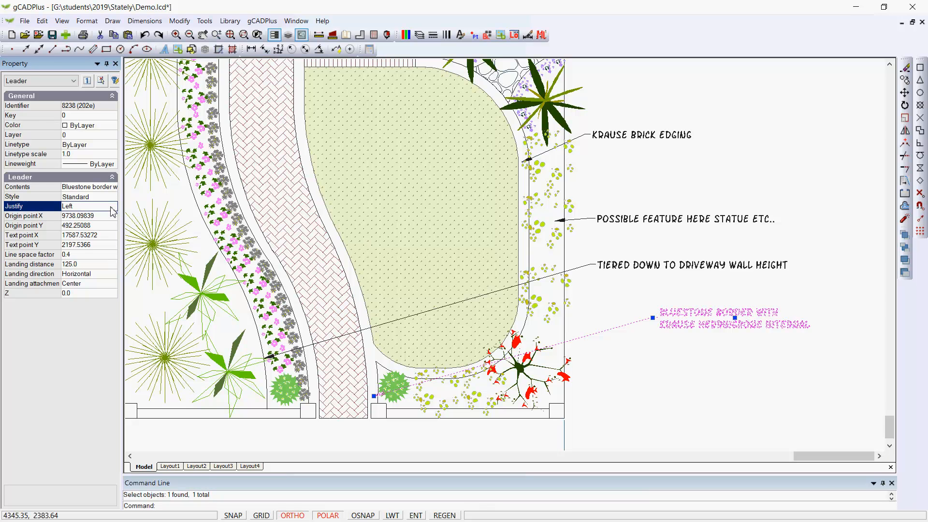
key("Escape")
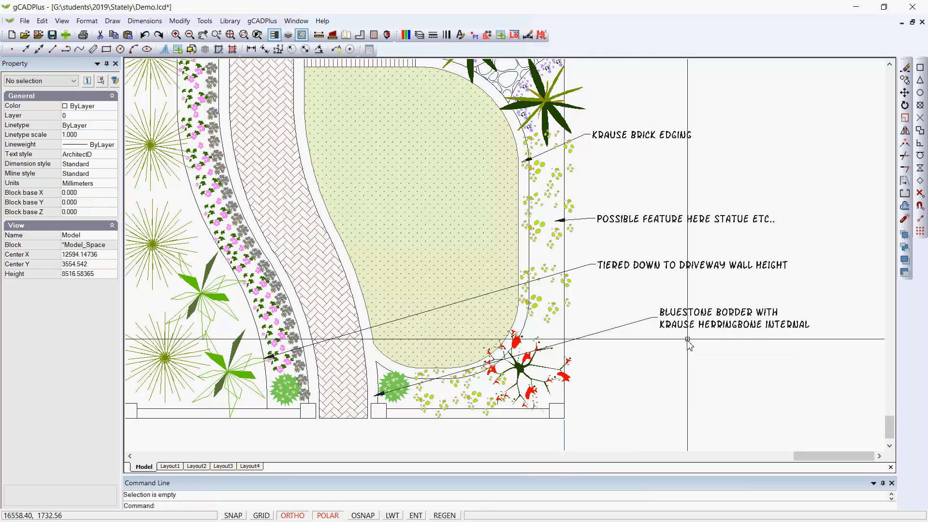
Move the bluestone border leader's text horizontally to X about 16296, in line with the starts of the leader texts above it
left_click(708, 329)
left_click(733, 318)
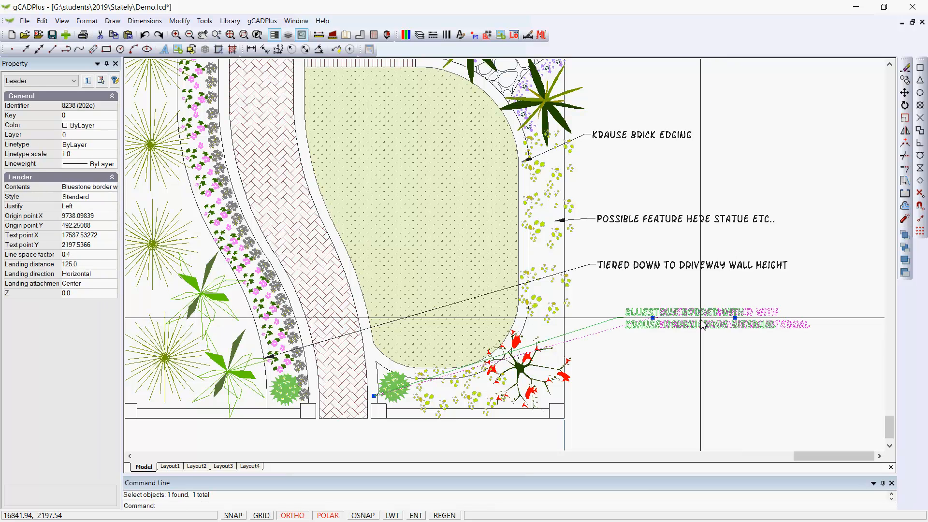
left_click(674, 317)
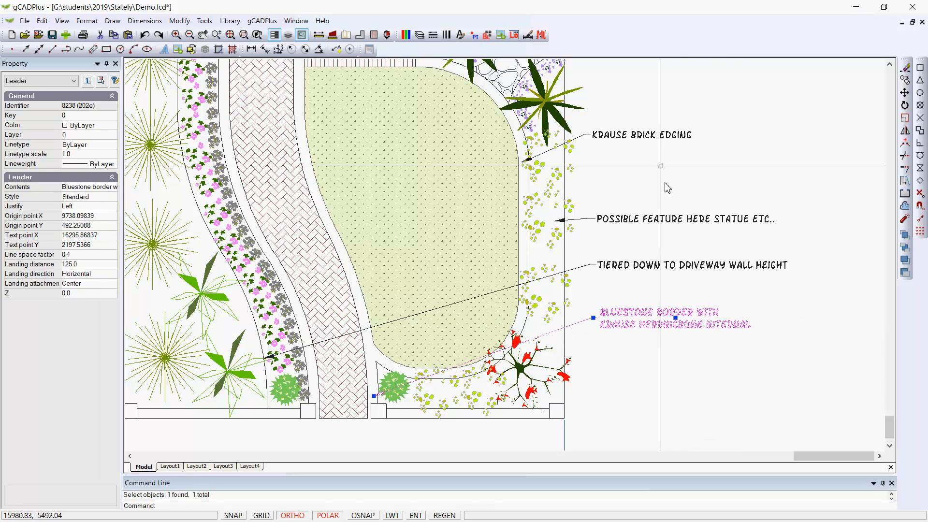
key("Escape")
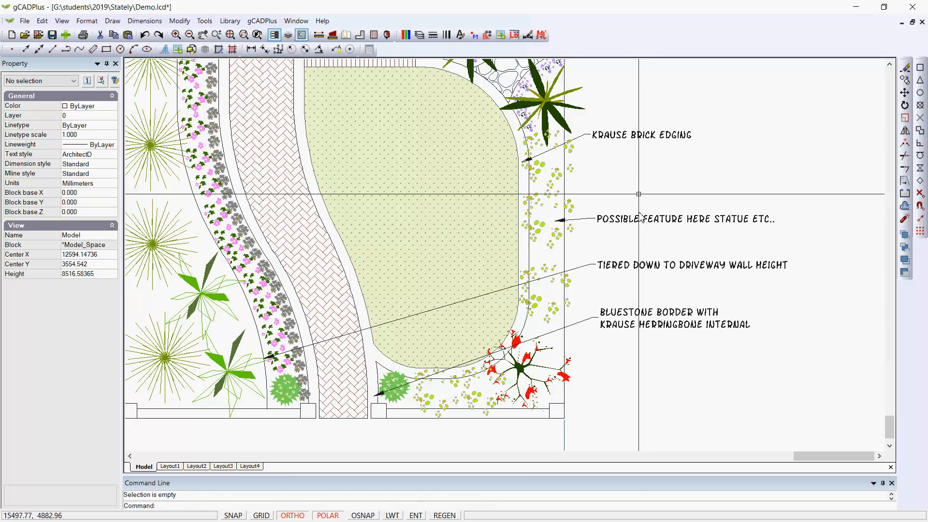
Move the Krause brick edging leader's text slightly to the right along the horizontal, in line with the starts of the leader texts below
left_click(636, 134)
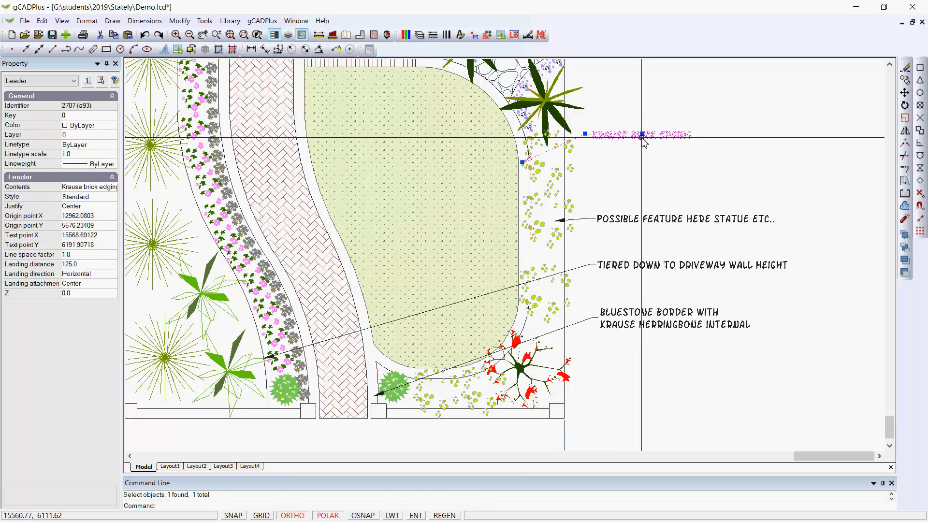
left_click(642, 134)
left_click(648, 134)
key("Escape")
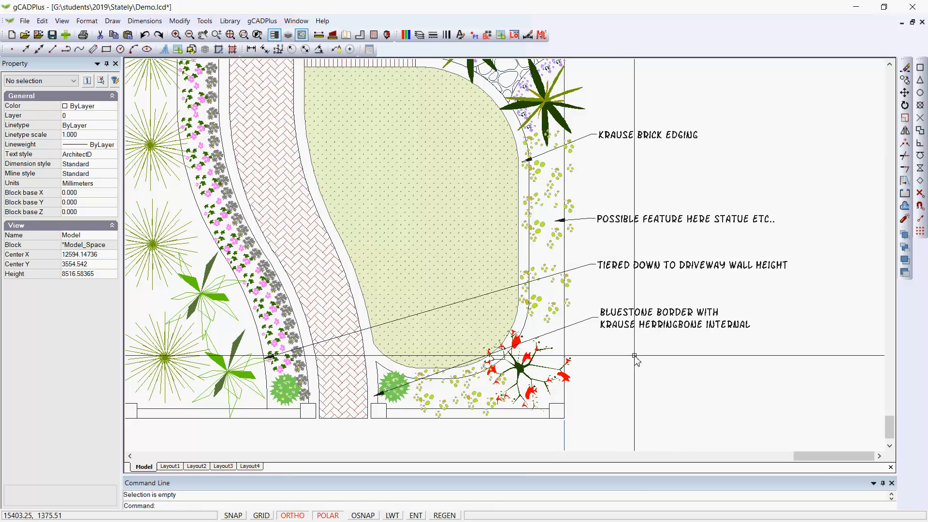
left_click(672, 315)
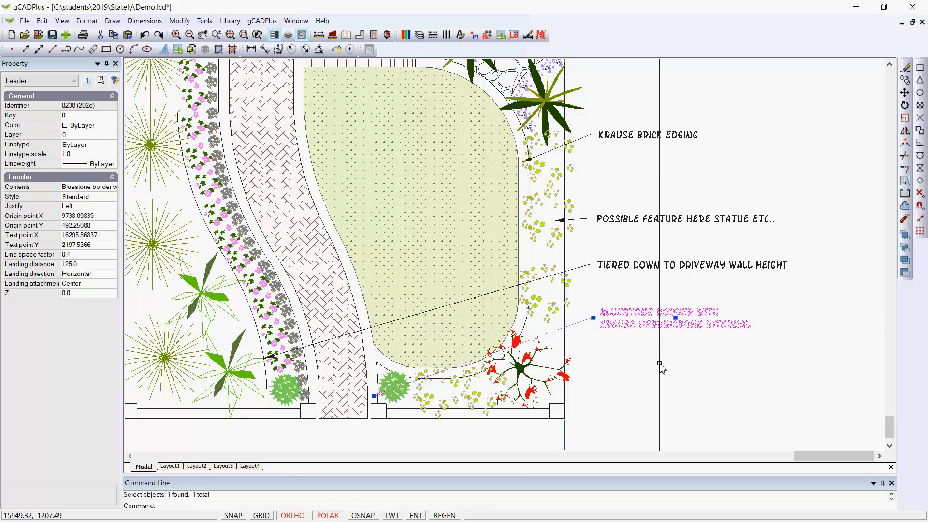
key("Escape")
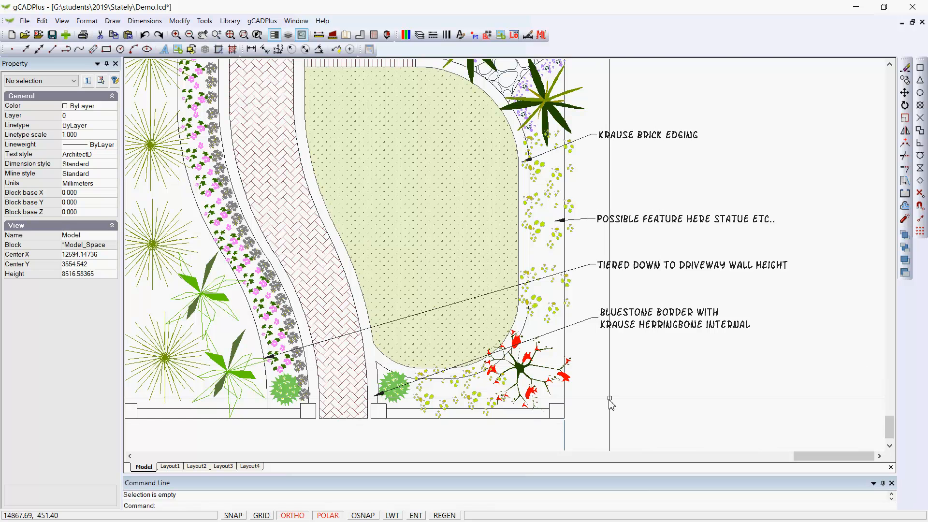
Move the text of the 13890 overall width dimension along its dimension line to X about 6292, near the line's middle
scroll(662, 373, "down", 3)
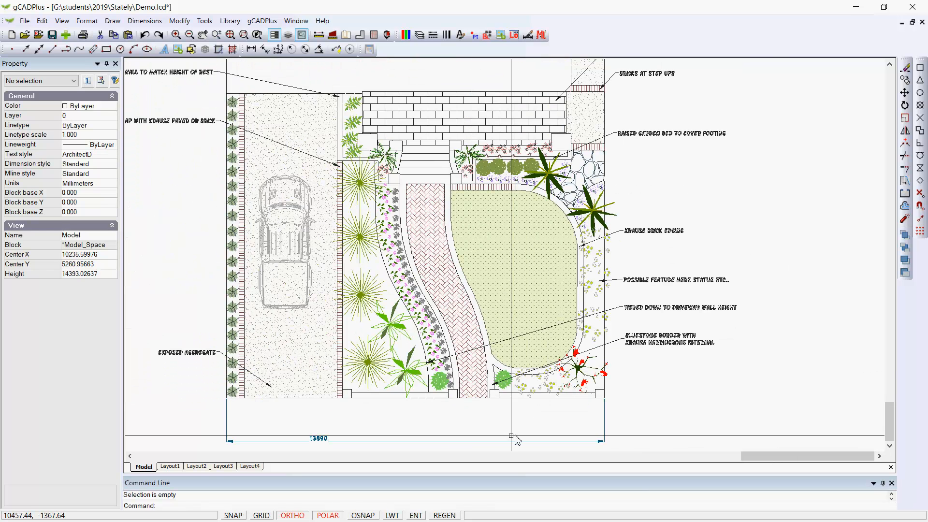
mouse_move(462, 433)
middle_mouse_down()
mouse_move(501, 312)
mouse_move(491, 373)
middle_mouse_up()
scroll(490, 371, "up", 2)
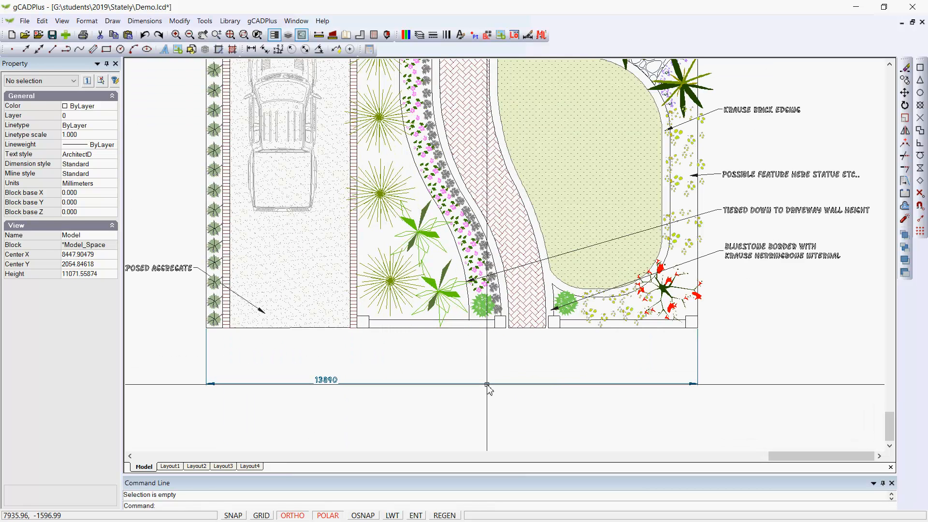
left_click(487, 384)
key("Escape")
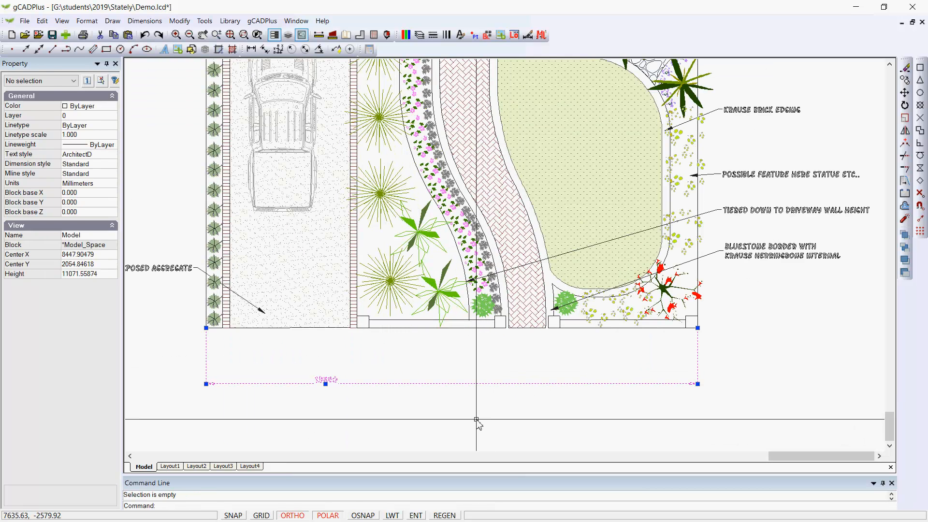
scroll(329, 385, "up", 3)
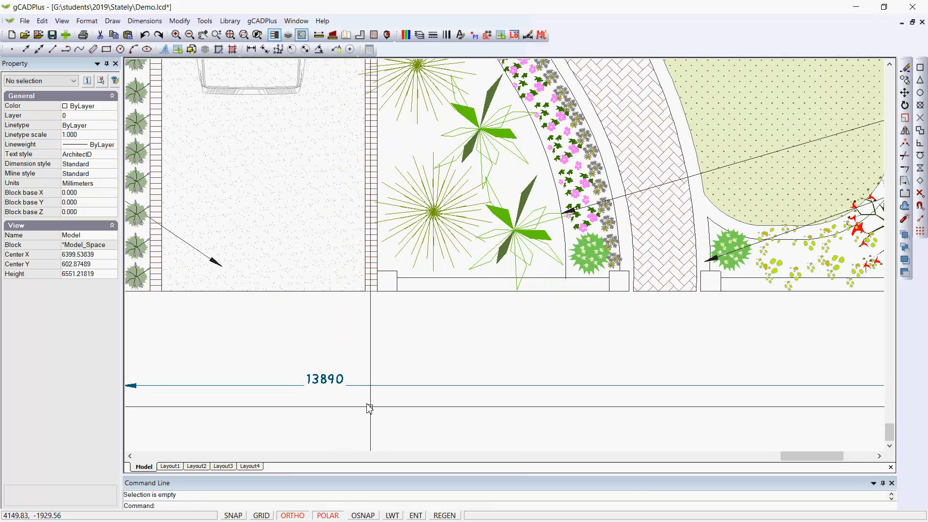
scroll(521, 397, "down", 1)
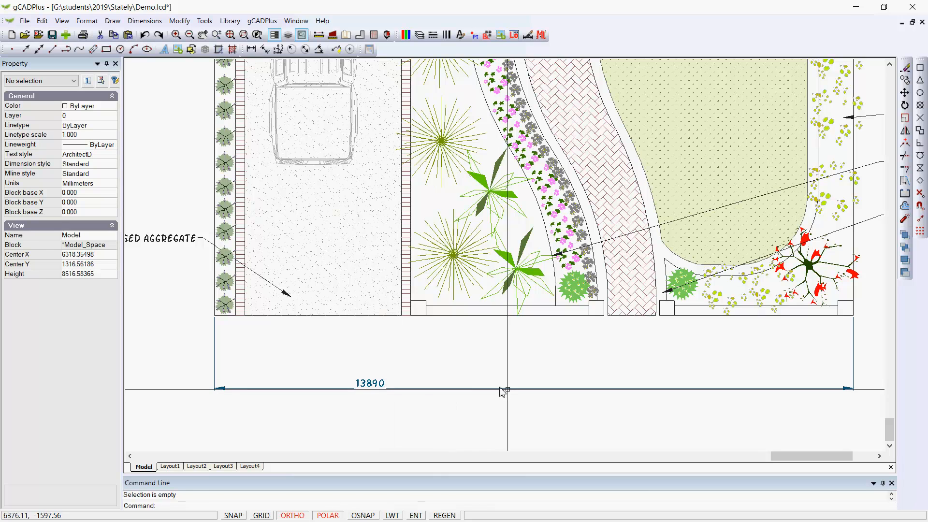
left_click(509, 389)
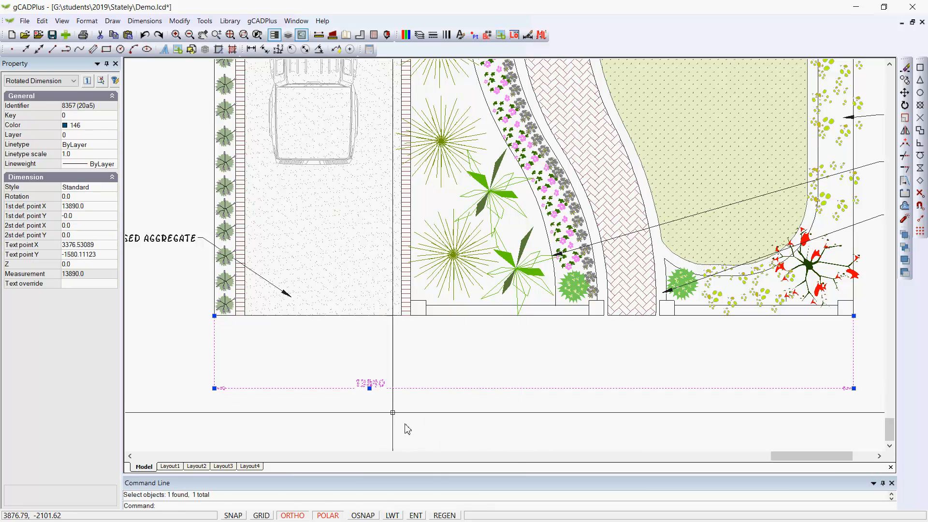
left_click(369, 388)
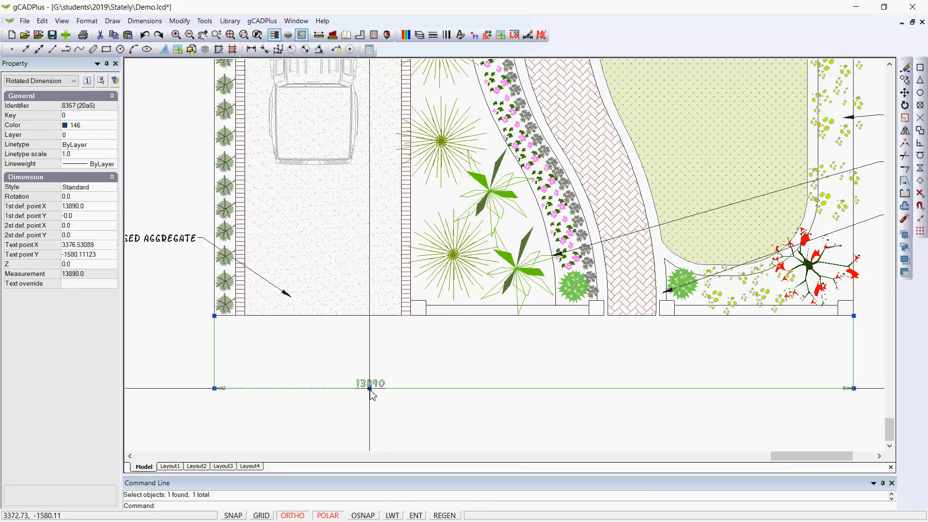
left_click(504, 388)
key("Escape")
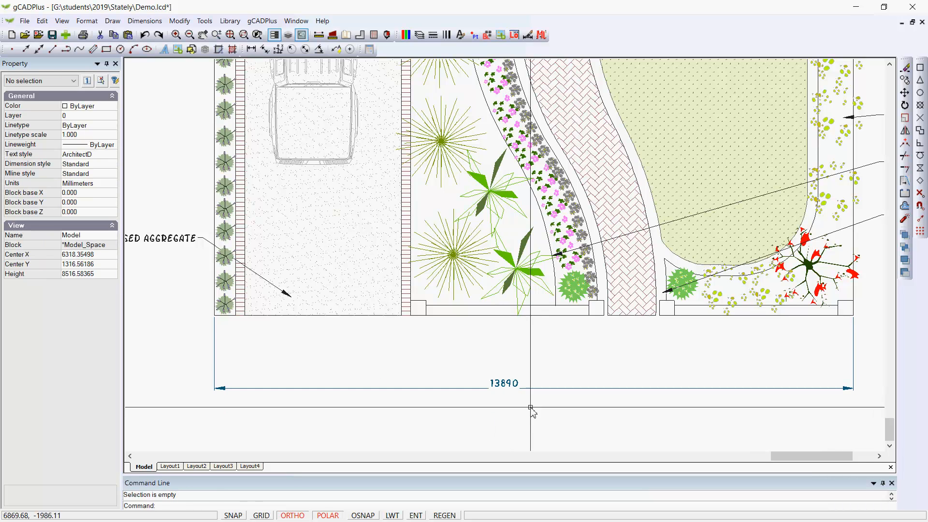
Set the extension lines' offset from origin to 250 in the Standard dimension style
scroll(214, 327, "up", 5)
left_click(209, 333)
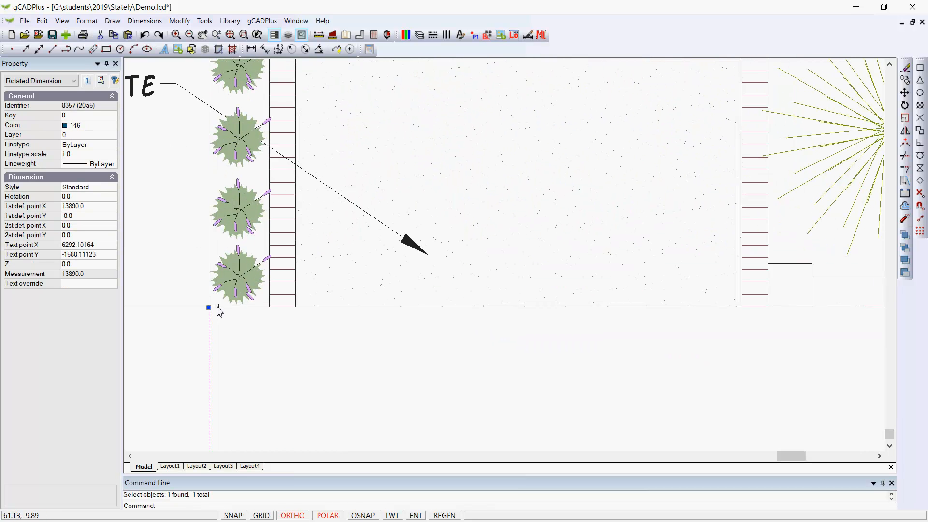
key("Escape")
scroll(317, 351, "down", 3)
scroll(317, 351, "down", 1)
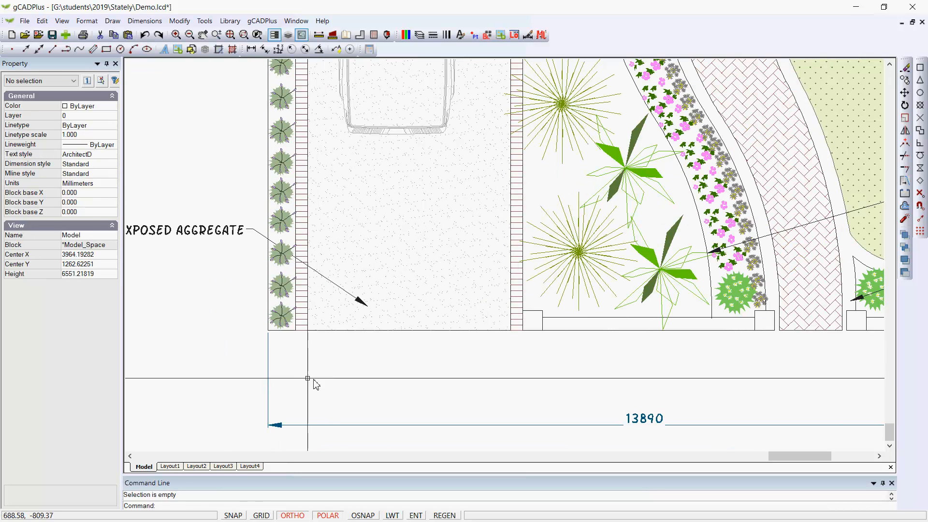
left_click(144, 21)
left_click(168, 142)
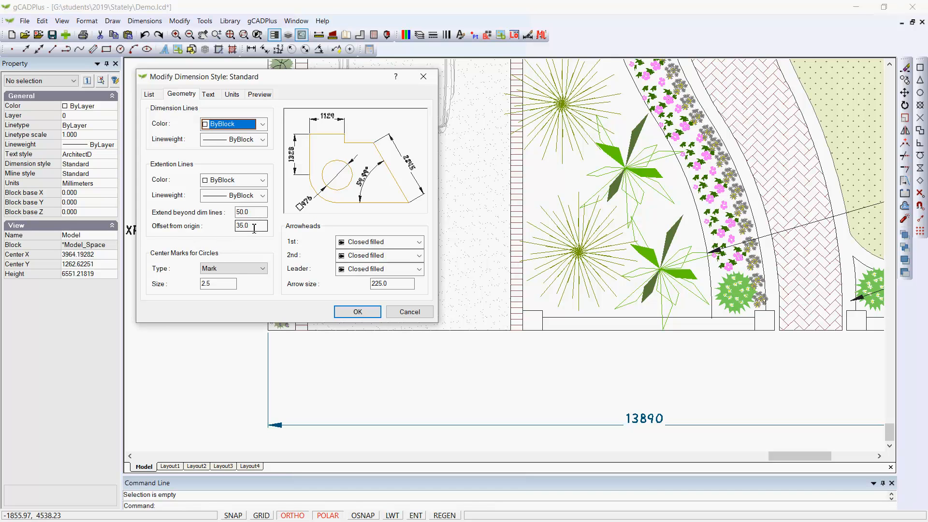
left_click_drag(254, 228, 242, 233)
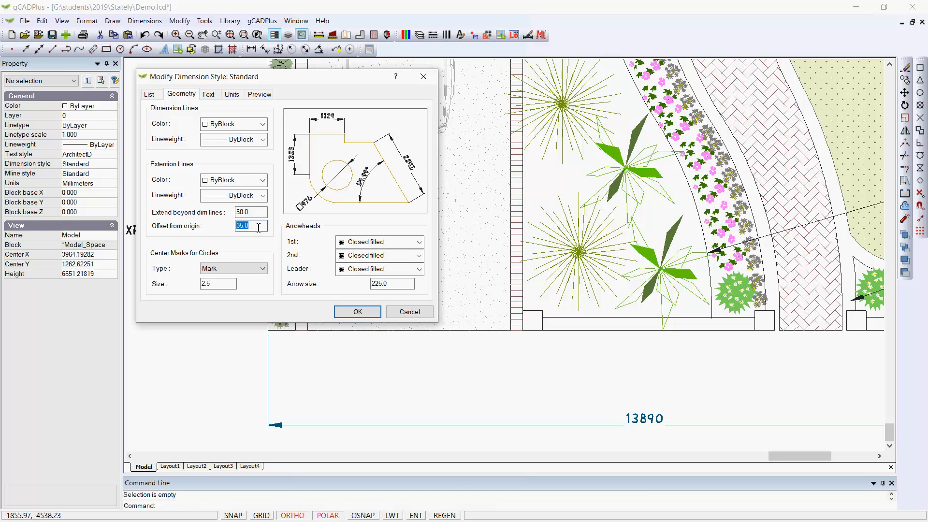
type("250")
left_click(358, 312)
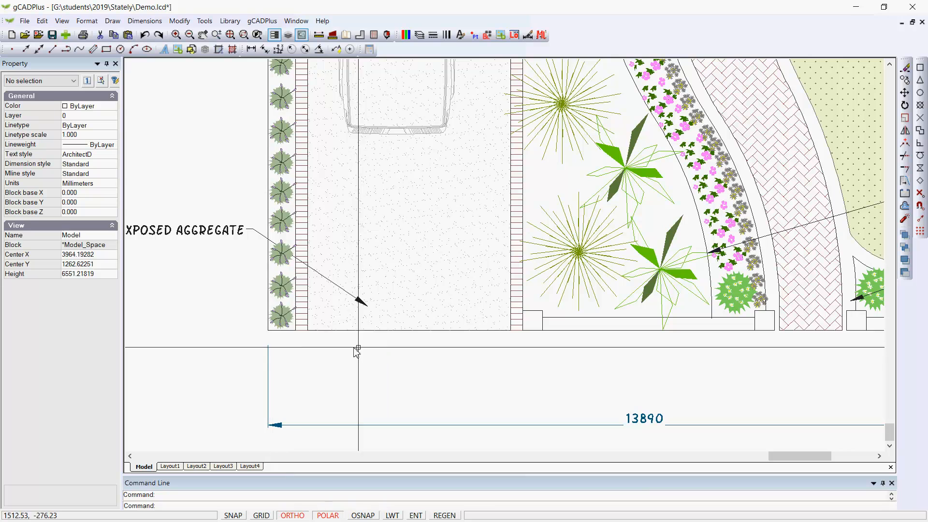
scroll(343, 341, "down", 2)
scroll(344, 341, "down", 1)
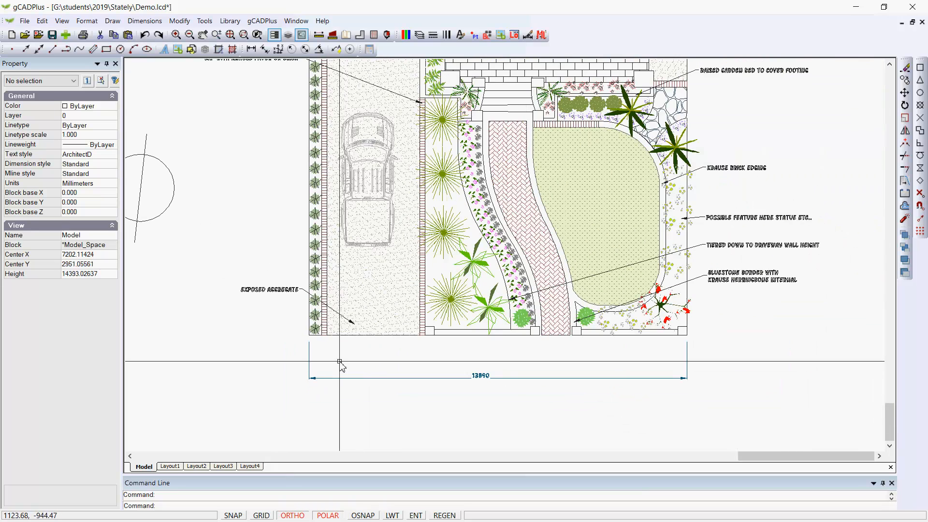
scroll(339, 361, "up", 2)
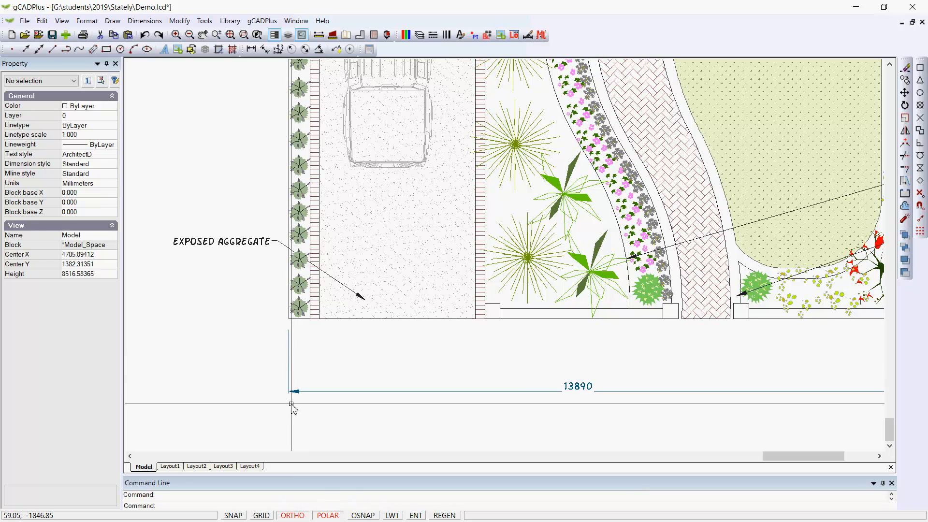
scroll(347, 379, "down", 2)
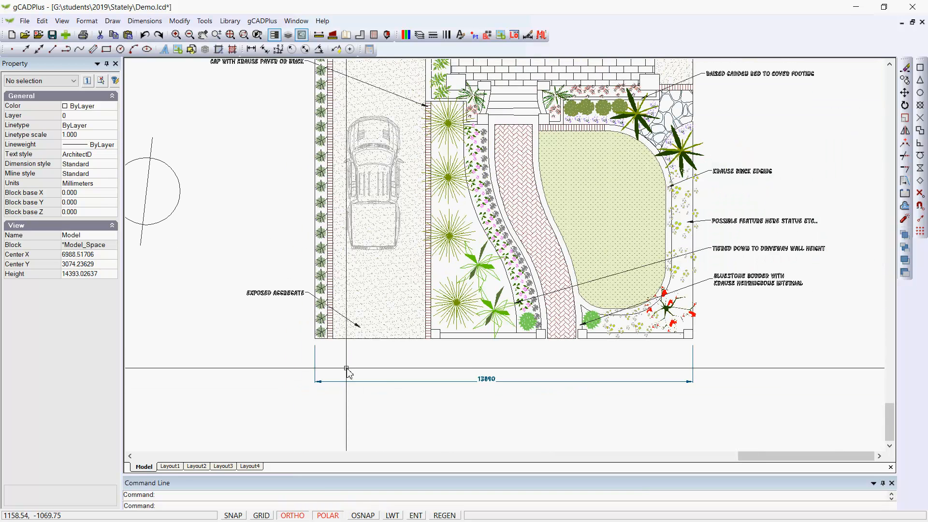